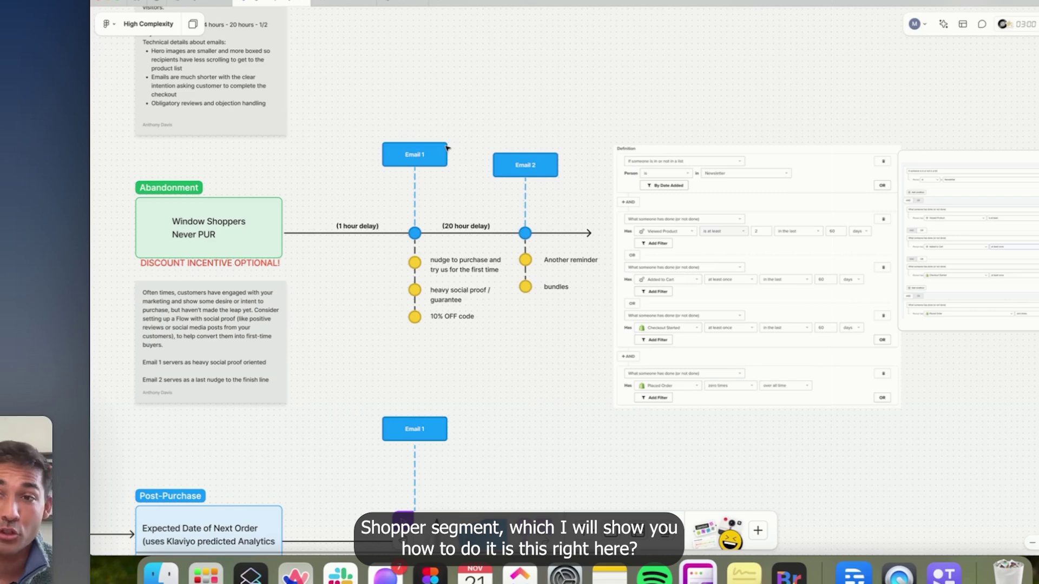
- Examine the Window Shoppers segment definition, including its newsletter, viewed product, added to cart, checkout started and placed order conditions
scroll(447, 147, "right", 5)
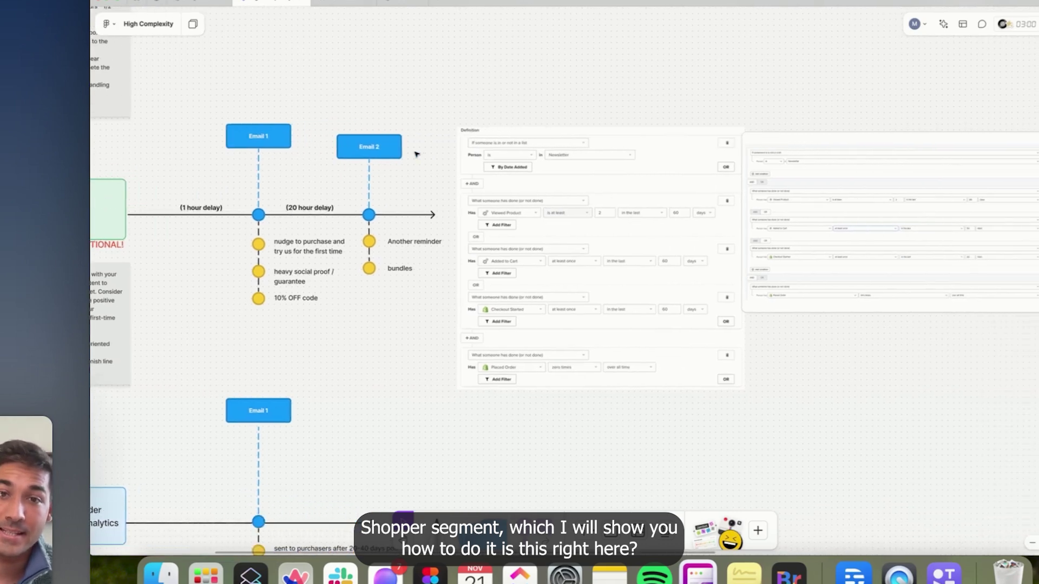
scroll(475, 132, "up", 5)
scroll(623, 186, "down", 5)
scroll(621, 186, "up", 5)
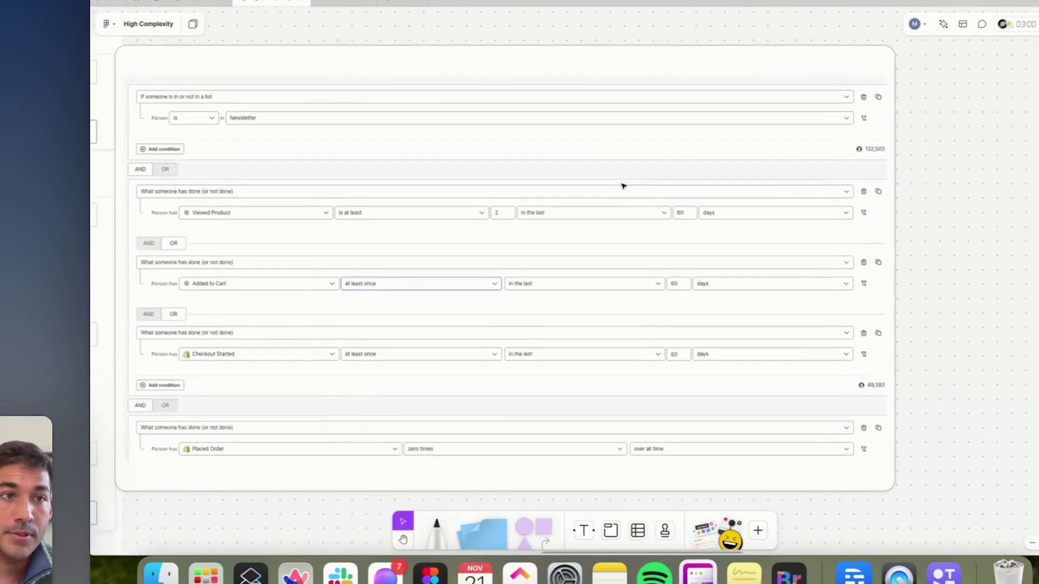
scroll(595, 182, "down", 3)
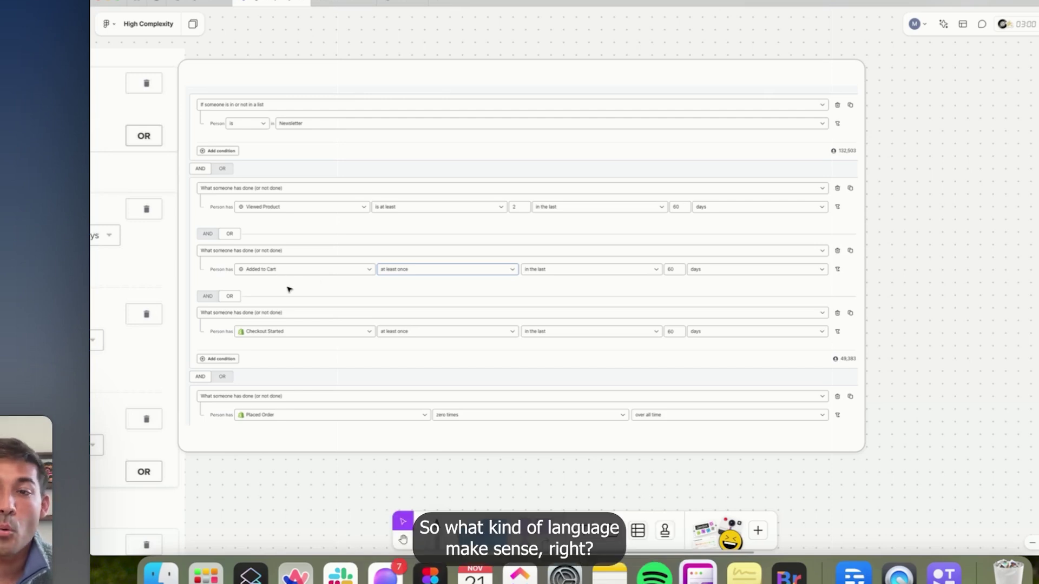
scroll(289, 289, "down", 3)
- Review the Window Shoppers flow diagram, covering the Email 1 content notes, the optional discount incentive and the flow description
scroll(290, 289, "left", 10)
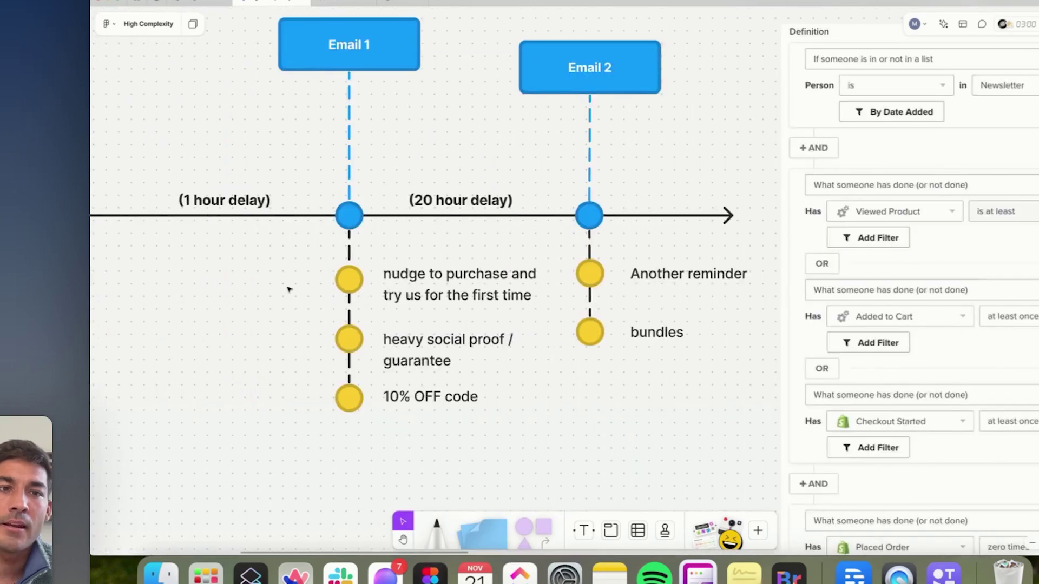
scroll(289, 290, "up", 2)
left_click(515, 264)
scroll(514, 263, "down", 2)
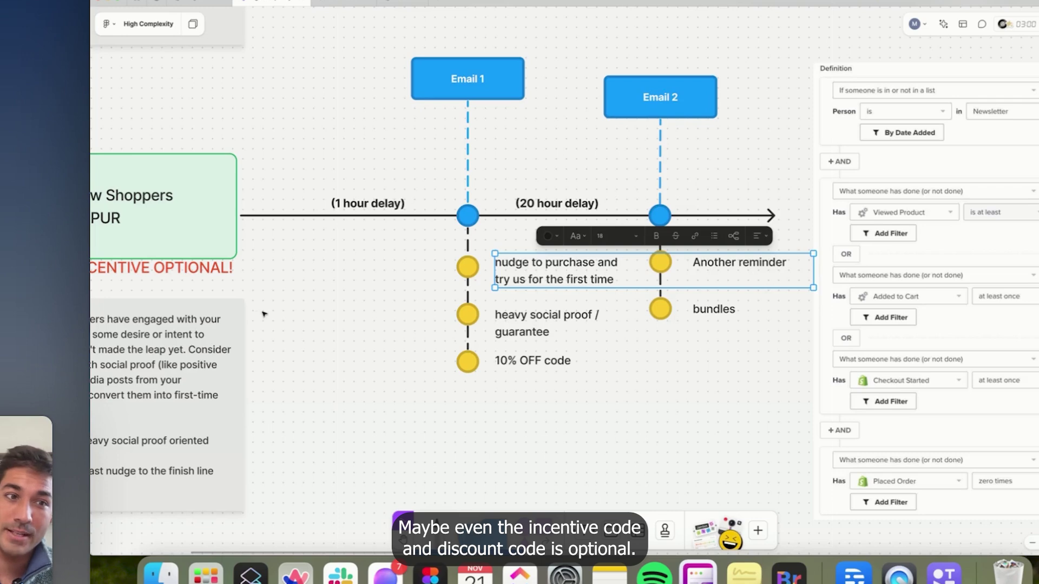
key("Escape")
scroll(263, 314, "left", 6)
scroll(264, 314, "right", 4)
scroll(264, 314, "up", 2)
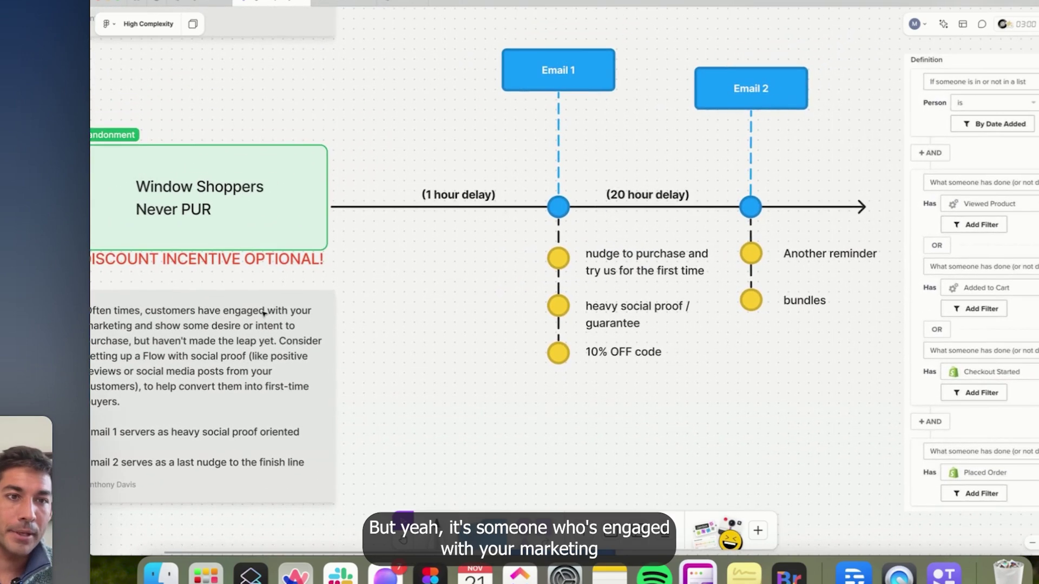
scroll(456, 310, "left", 3)
scroll(456, 310, "down", 1)
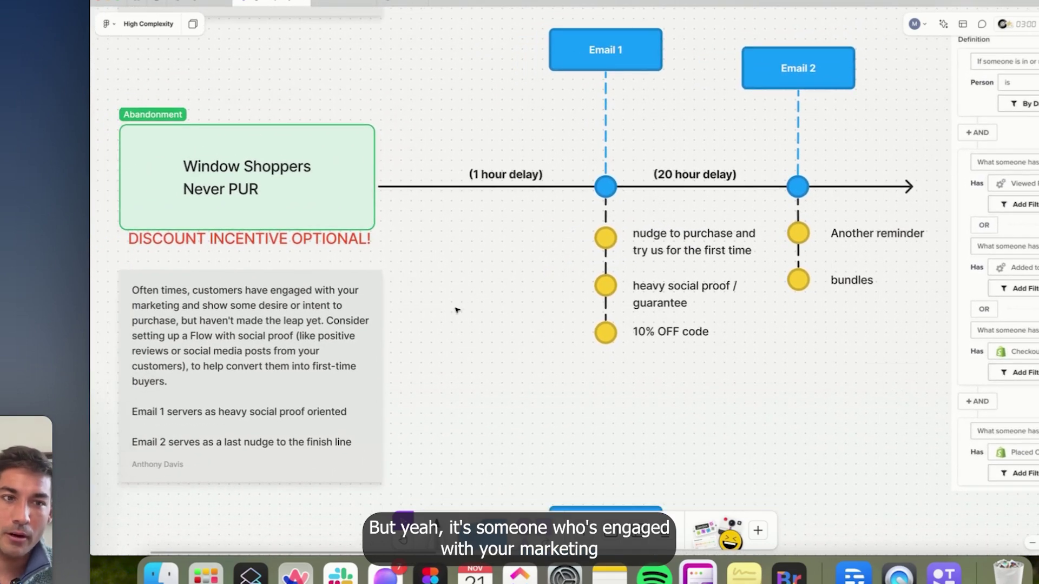
- Review the Email 2 content notes on another reminder and bundles in the Window Shoppers flow
scroll(456, 310, "right", 5)
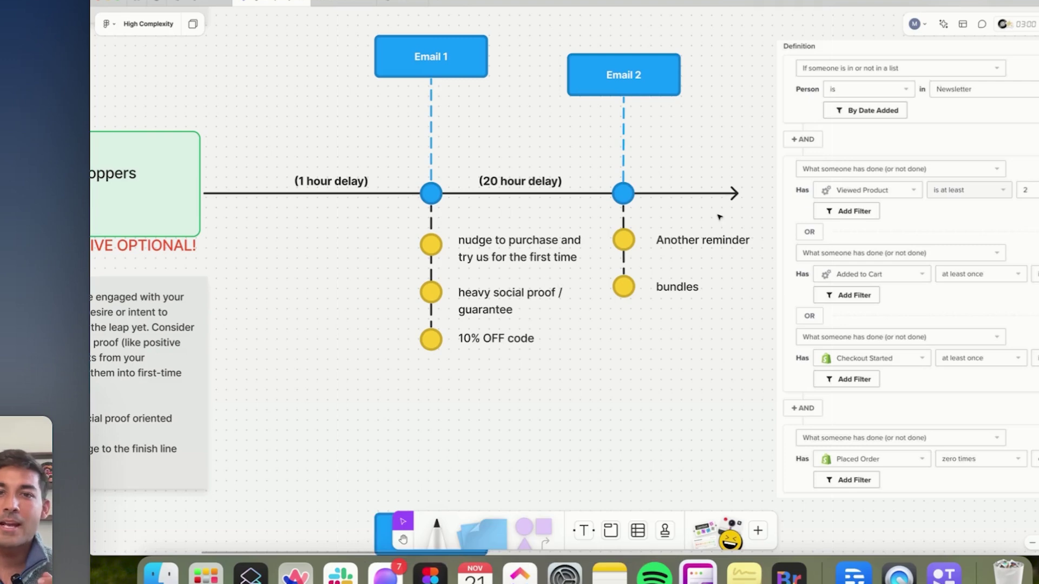
left_click(712, 239)
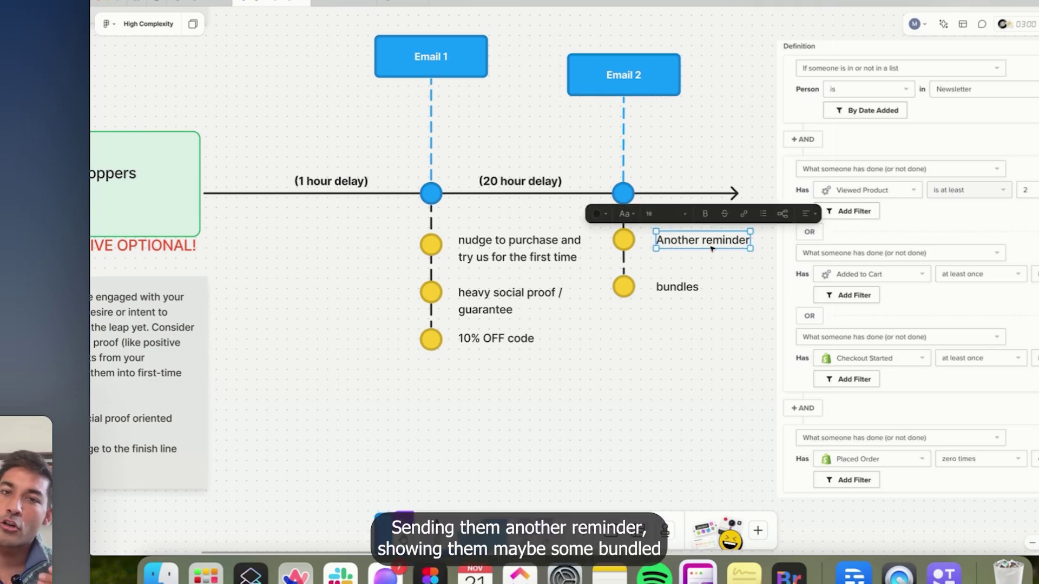
left_click(683, 288)
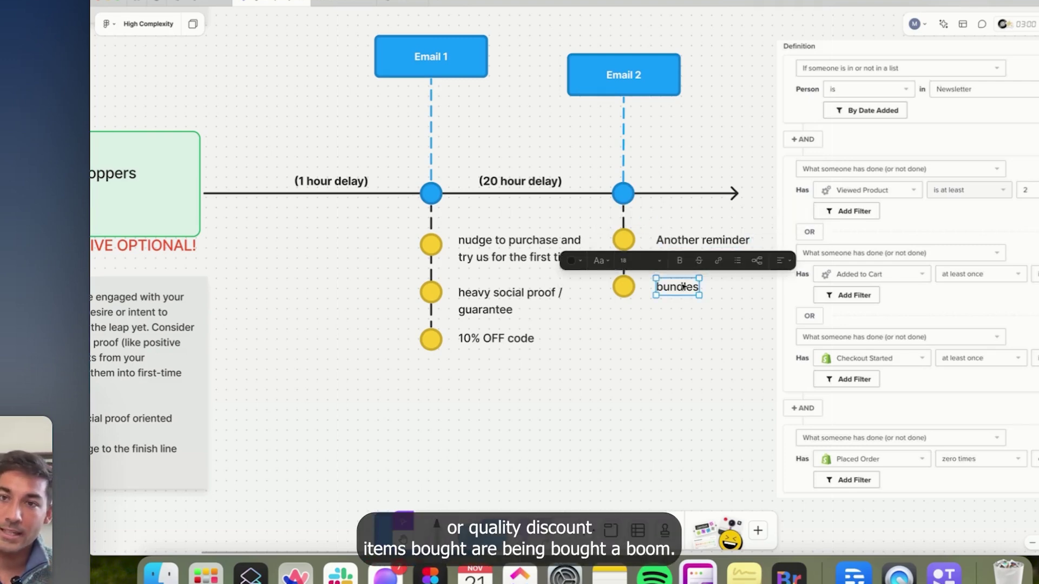
left_click(666, 153)
scroll(666, 153, "down", 3)
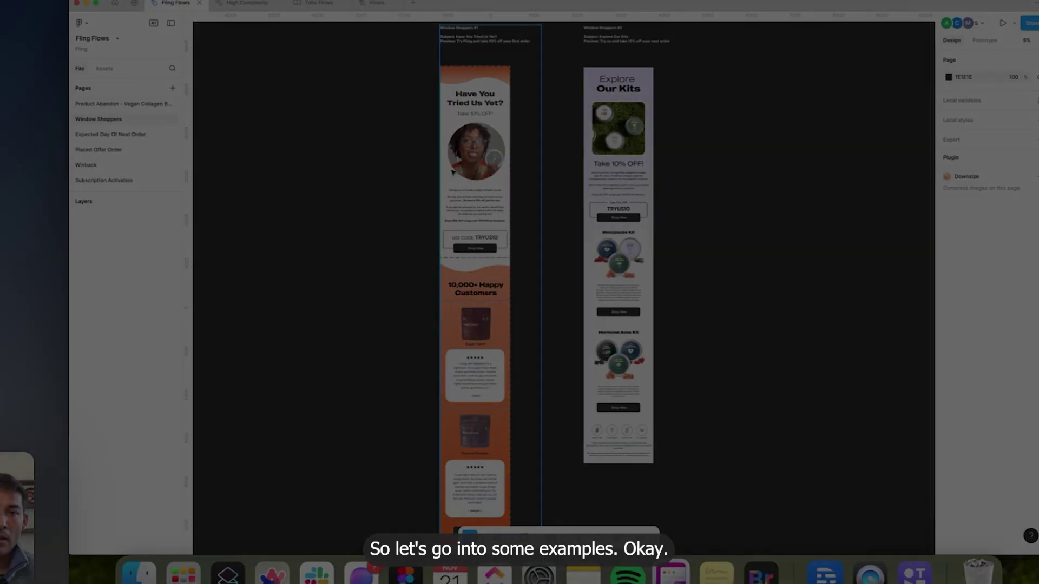
- Examine the headline, 10% offer, nudge copy and discount code block of the Fling Window Shoppers #1 email
scroll(452, 172, "up", 3)
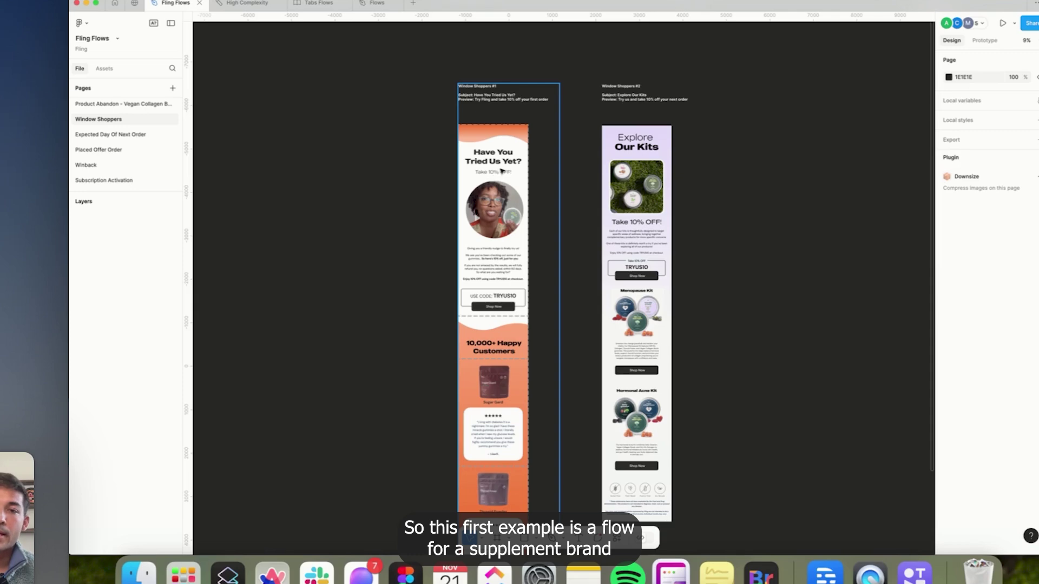
scroll(484, 184, "up", 5)
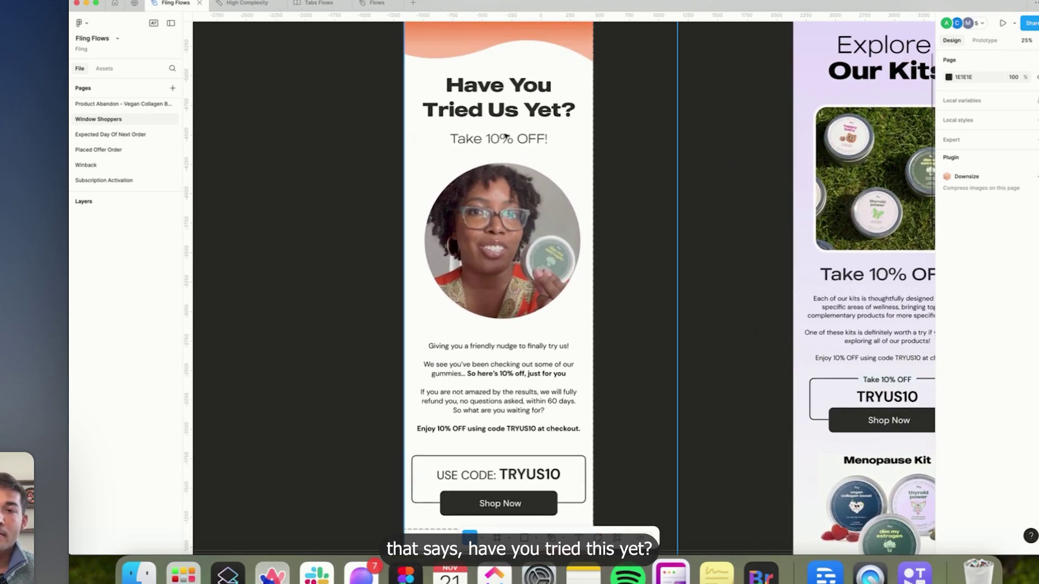
scroll(508, 149, "down", 3)
scroll(508, 151, "down", 2)
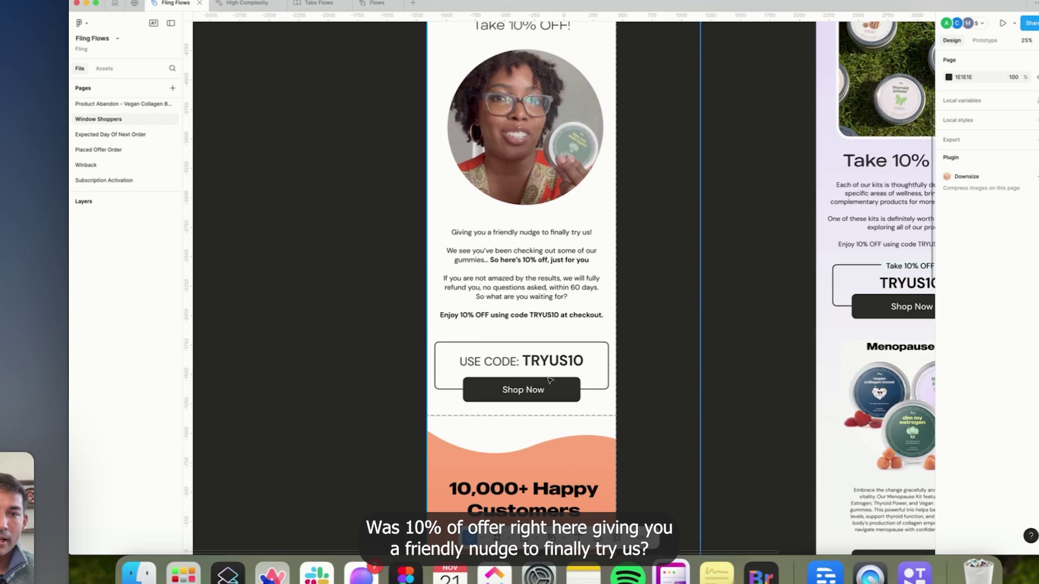
scroll(521, 246, "right", 2)
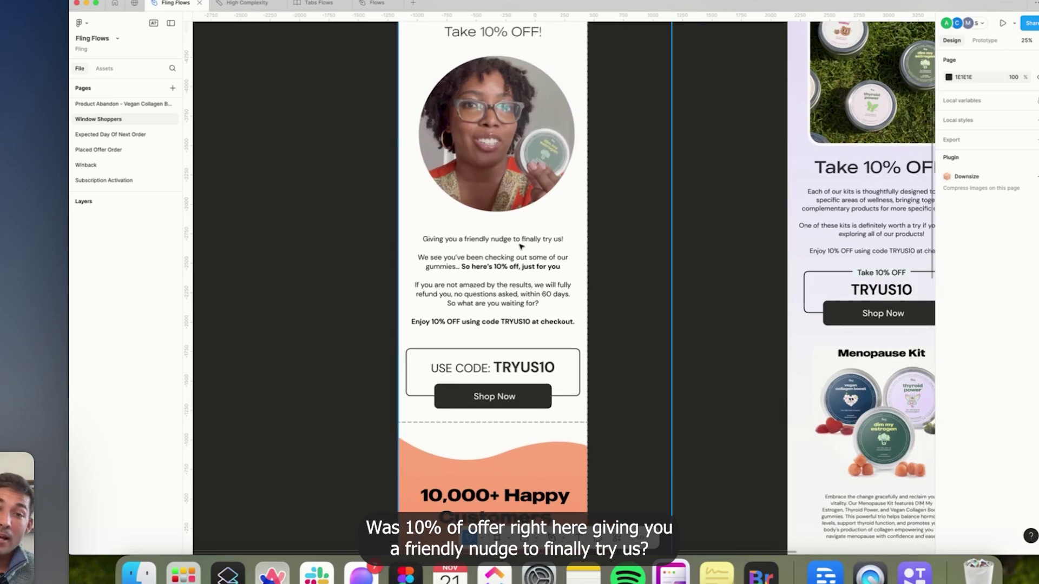
scroll(521, 246, "down", 2)
scroll(521, 246, "right", 2)
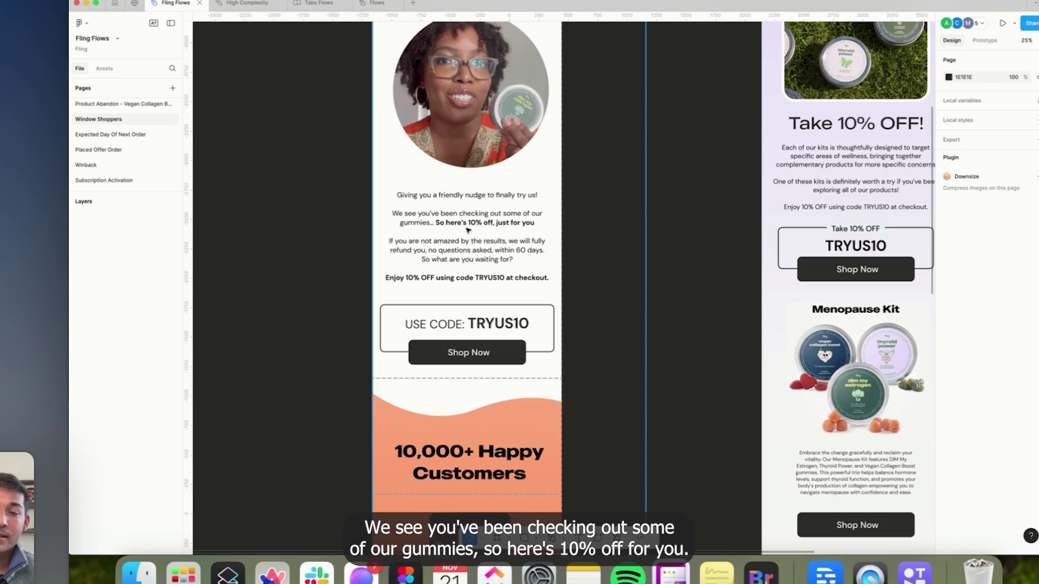
- Examine the customer review section of the Fling Window Shoppers #1 email, then return to its header
scroll(468, 230, "down", 6)
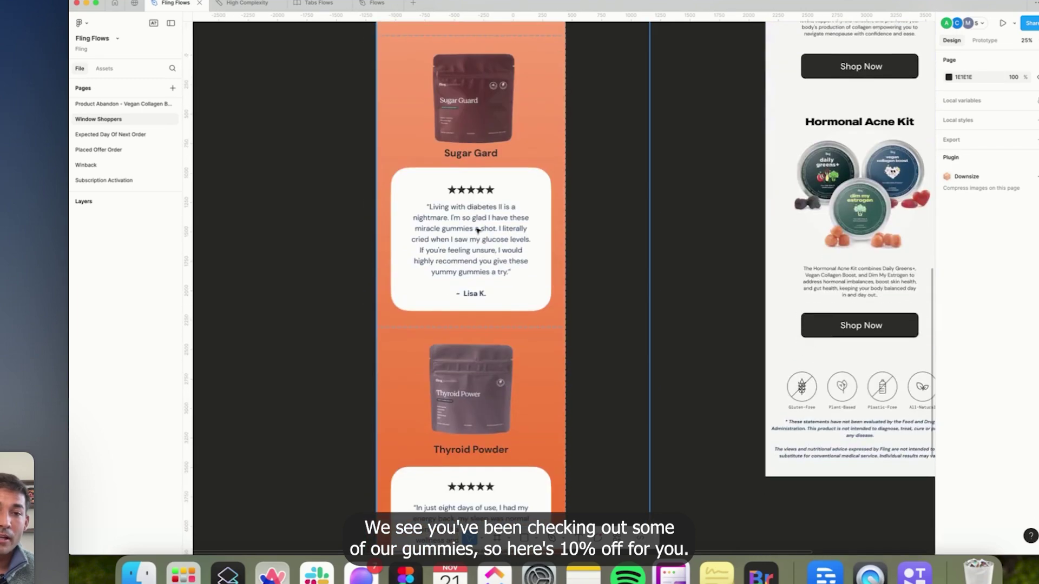
scroll(477, 230, "down", 2)
scroll(477, 230, "down", 3)
scroll(478, 230, "up", 10)
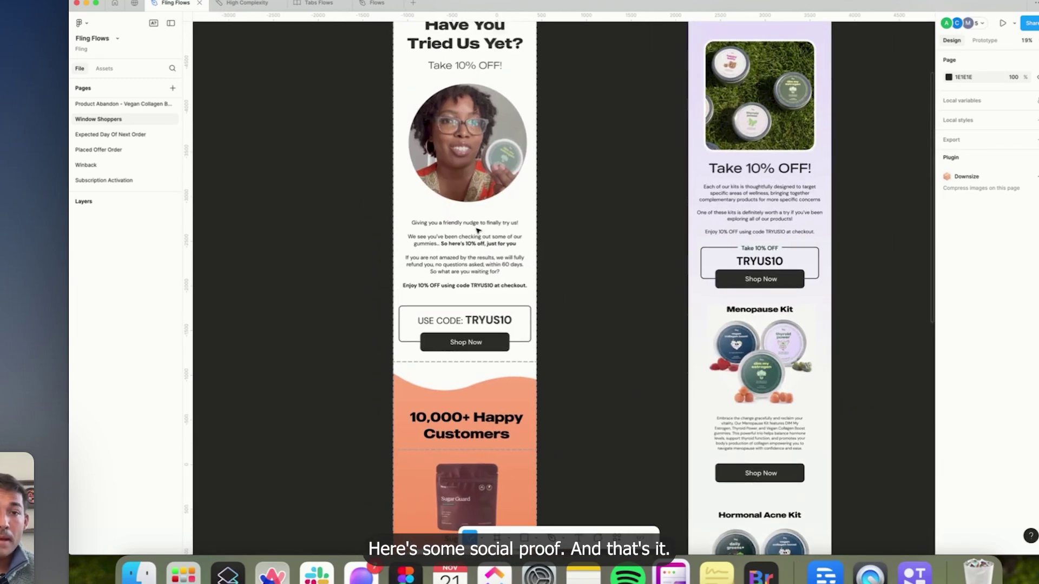
scroll(477, 230, "right", 1)
scroll(477, 230, "up", 1)
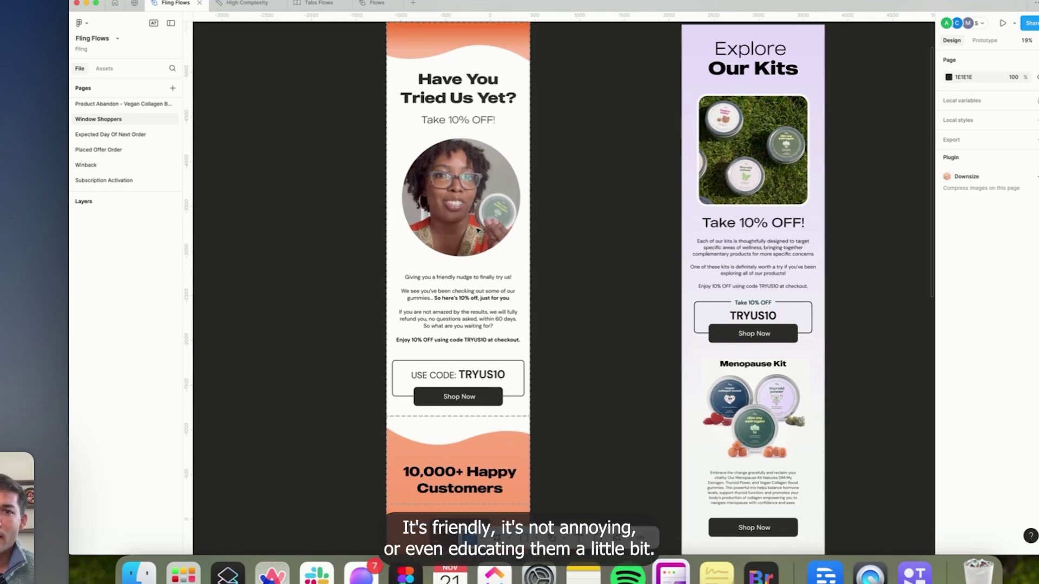
- Examine the Fling Window Shoppers #2 email, from its Explore Our Kits header through the discount code and kit descriptions
scroll(478, 230, "right", 2)
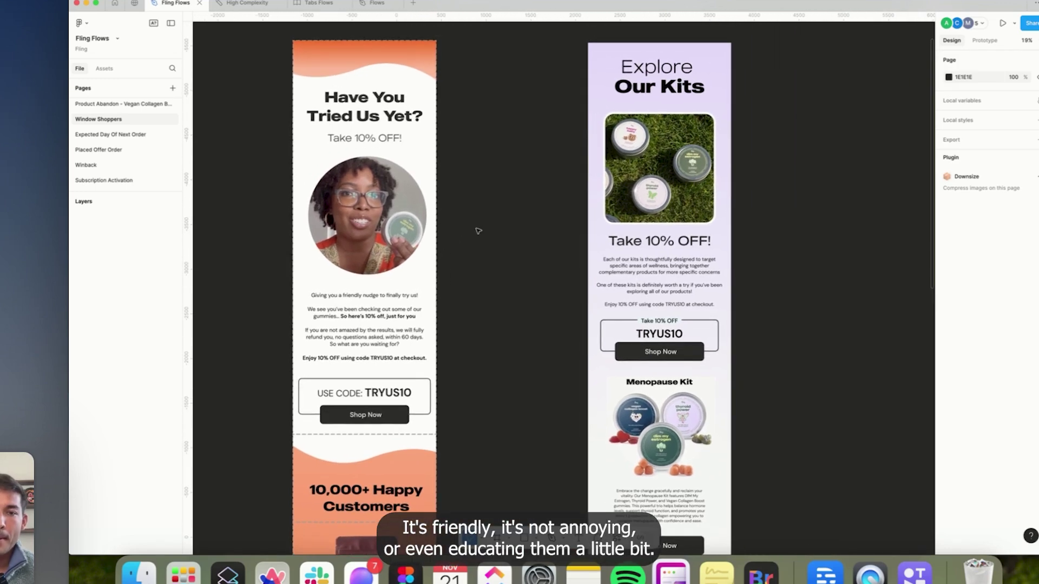
scroll(458, 240, "down", 5)
scroll(458, 240, "left", 1)
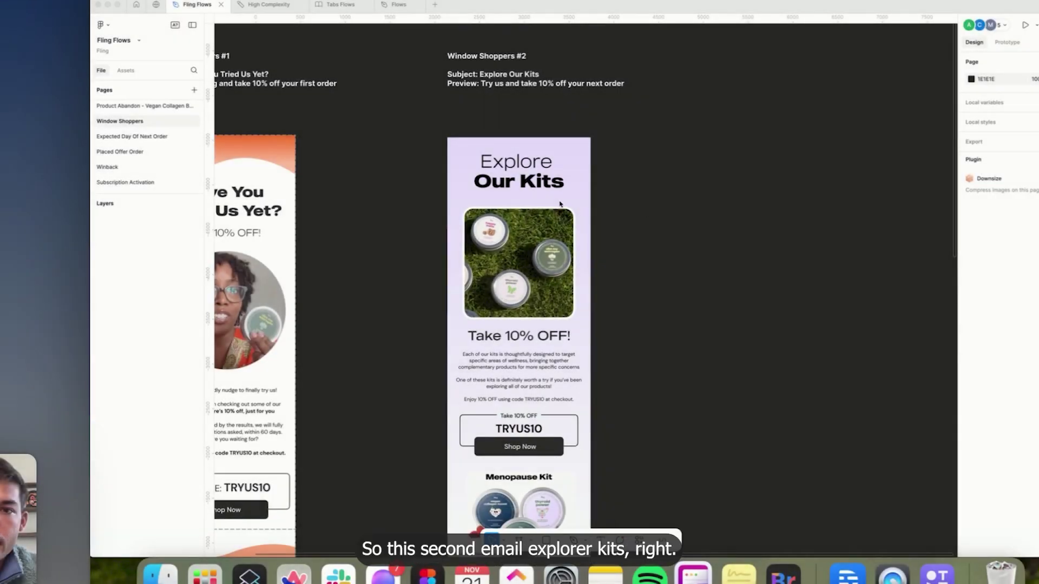
scroll(555, 203, "up", 3)
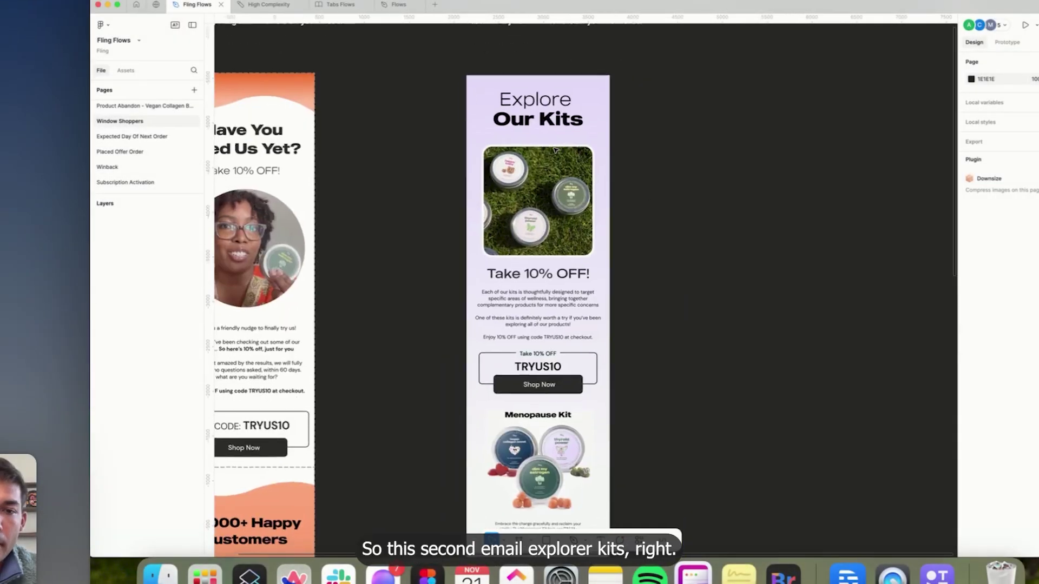
scroll(556, 170, "down", 4)
scroll(556, 170, "down", 10)
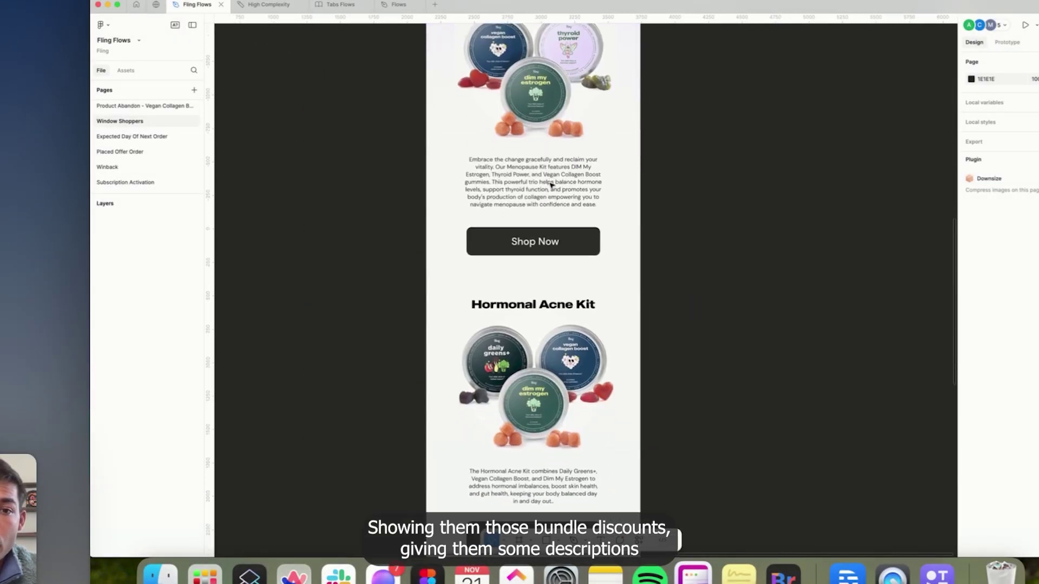
scroll(551, 186, "up", 10)
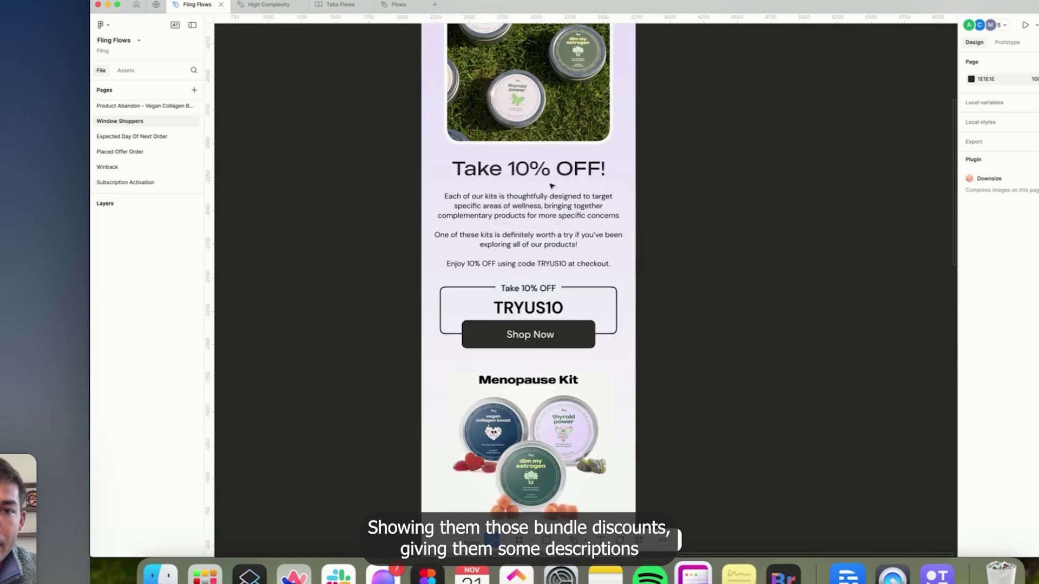
scroll(551, 186, "up", 3)
scroll(535, 190, "down", 3)
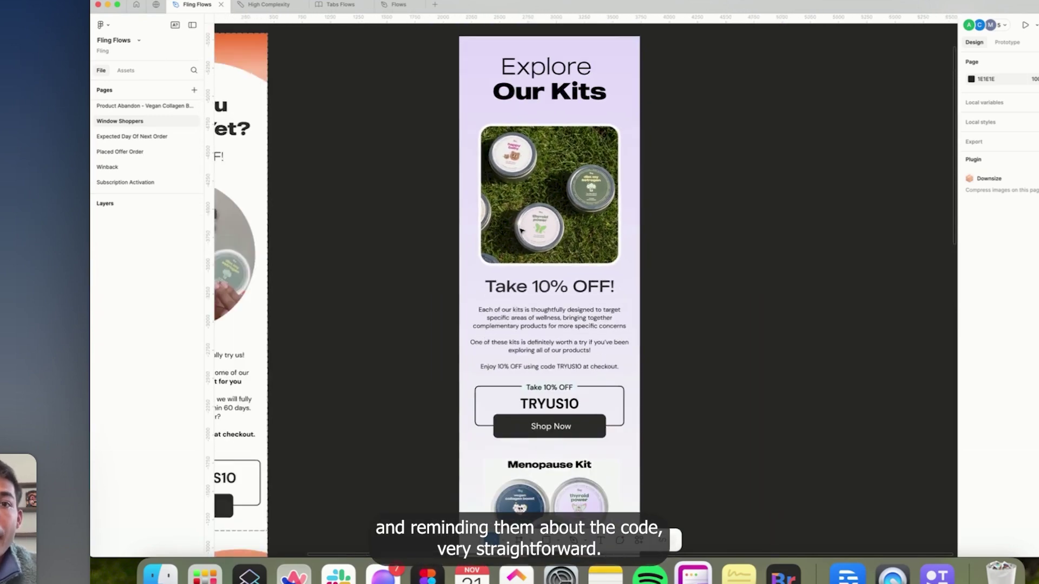
- Compare the full layouts of both Fling Window Shoppers emails from their footers up to their subject lines
scroll(514, 193, "down", 3)
scroll(515, 193, "down", 10)
scroll(514, 193, "left", 2)
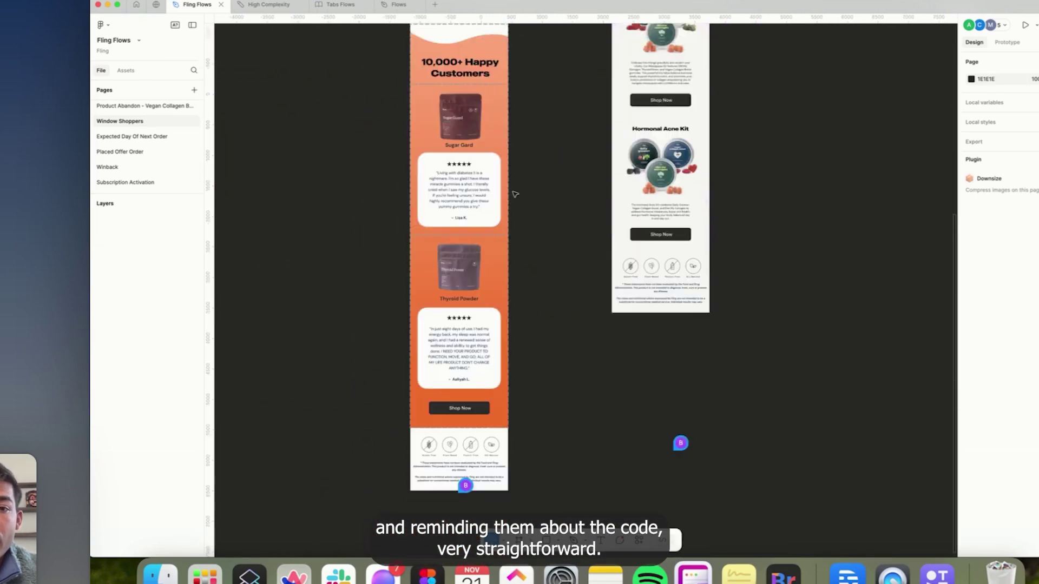
scroll(515, 193, "up", 15)
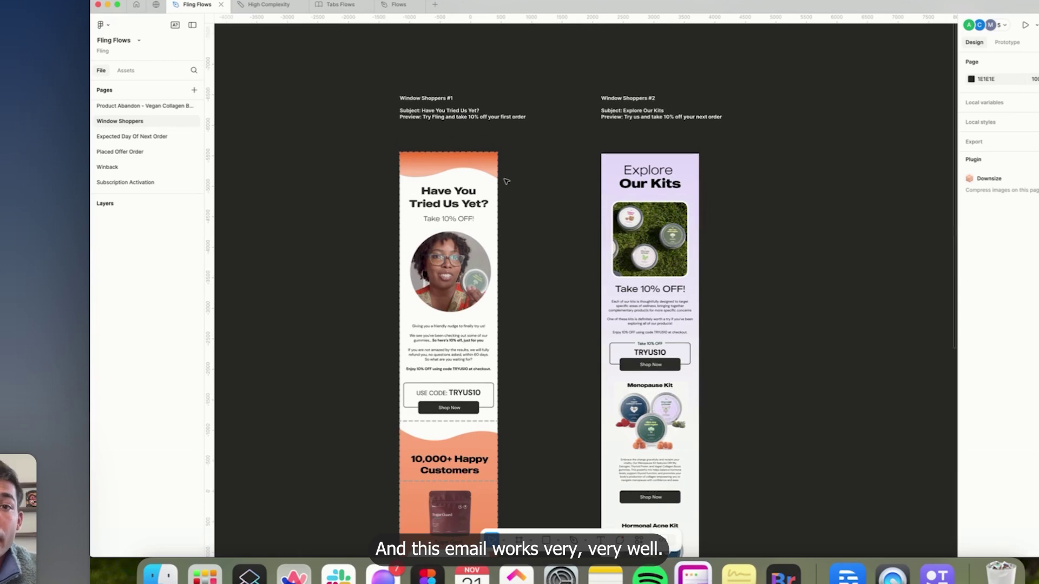
- Open the Tabs Flows file and examine the first Window Shopper email's hero, copy and customer reviews
left_click(338, 5)
scroll(444, 180, "left", 4)
scroll(445, 181, "up", 10)
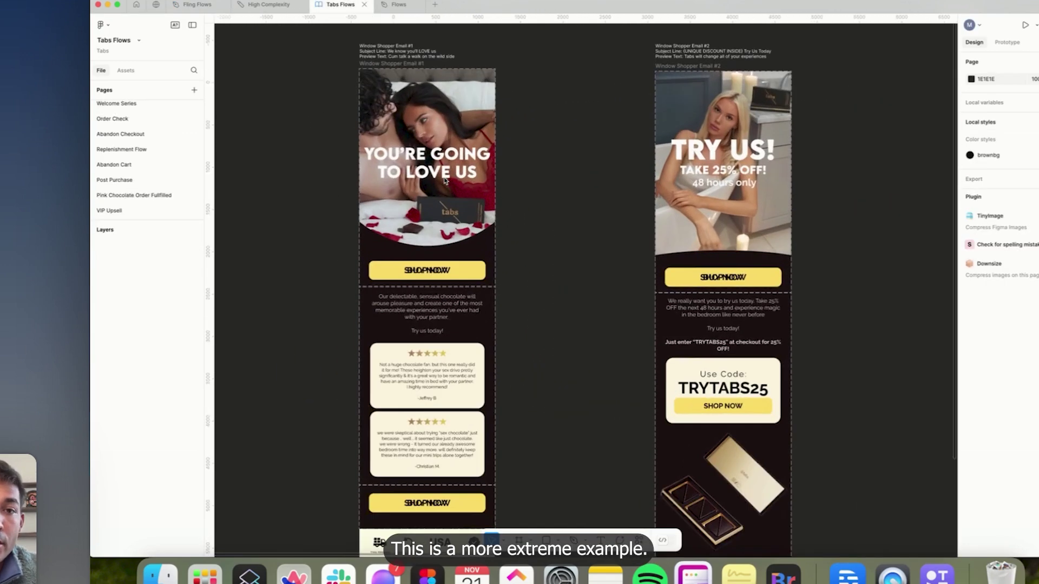
scroll(445, 180, "up", 2)
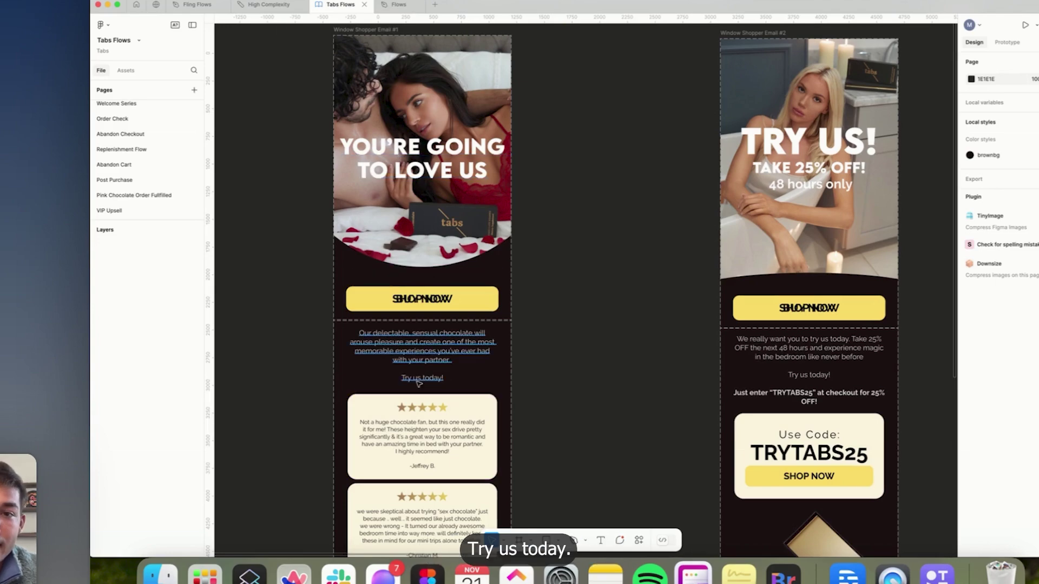
scroll(418, 383, "down", 5)
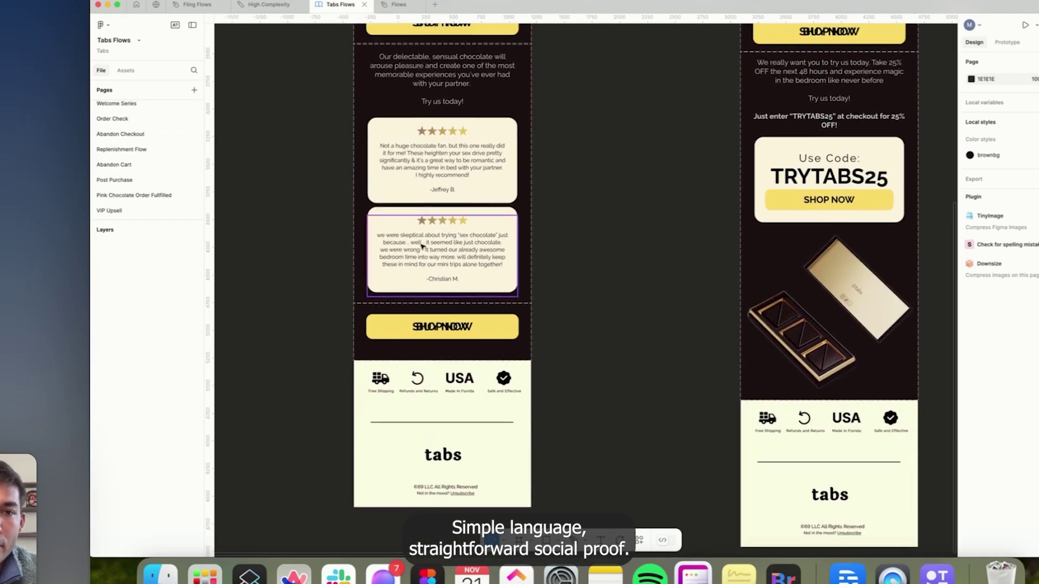
- Examine the remaining Tabs Window Shopper emails with their escalating 25% and 30% discount offers
scroll(429, 187, "right", 6)
scroll(429, 187, "up", 5)
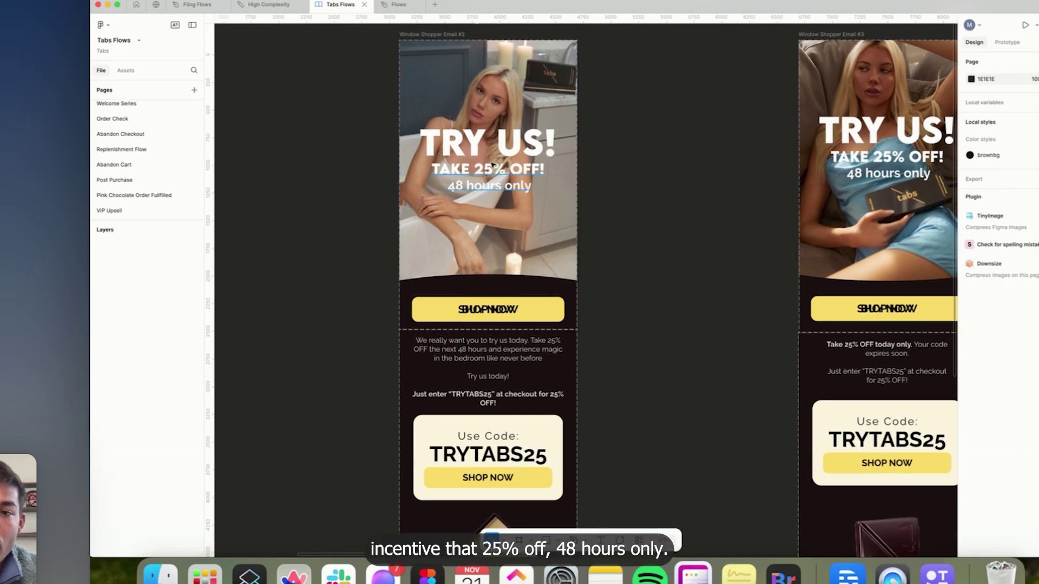
scroll(493, 165, "right", 15)
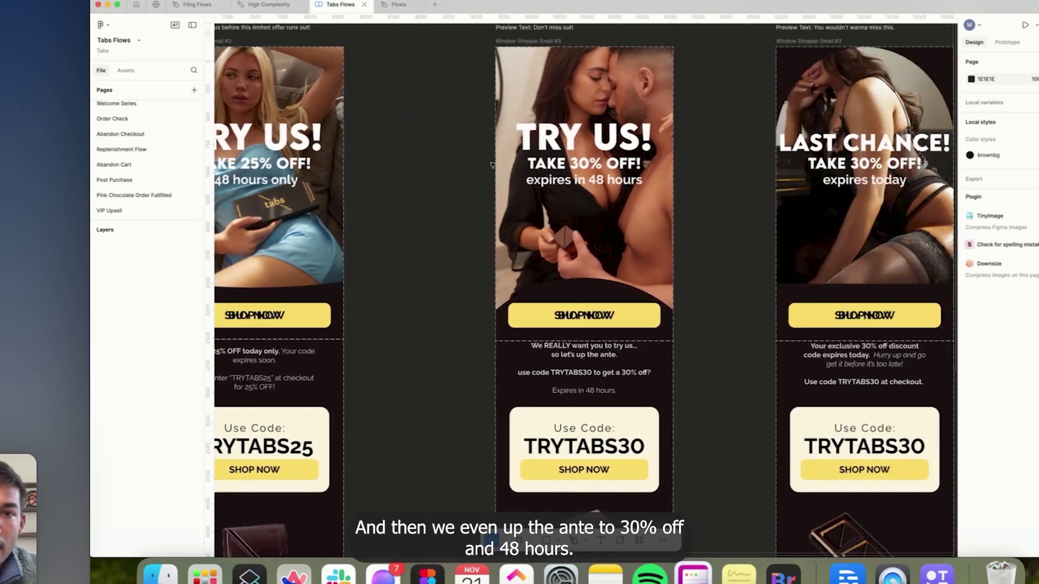
scroll(491, 163, "right", 2)
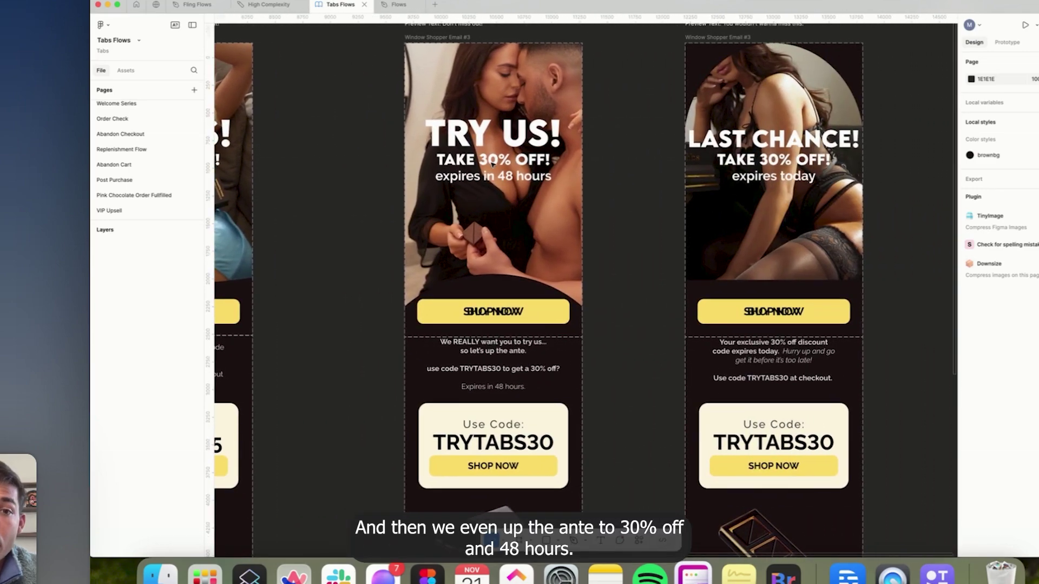
scroll(493, 165, "down", 10)
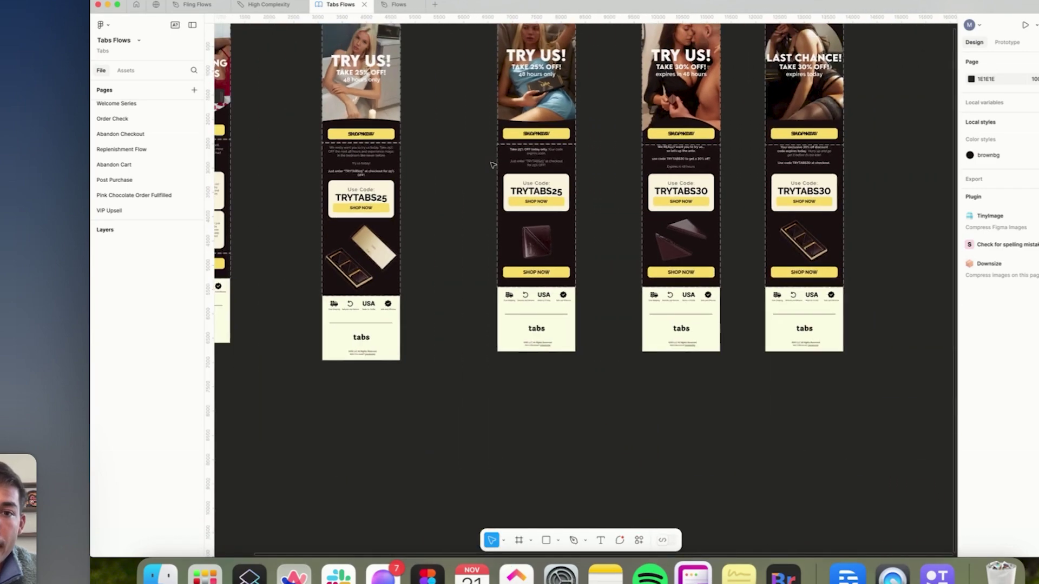
scroll(493, 165, "right", 3)
- Switch to the Green Lumber Flows file and examine Window Shopper #1, including its hero, benefits copy and customer review section
left_click(392, 6)
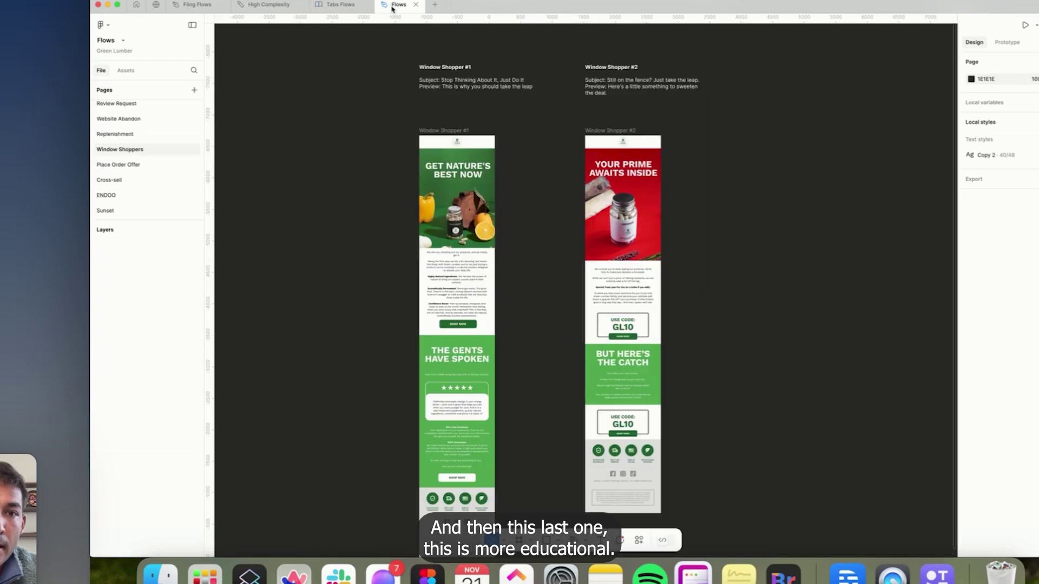
scroll(566, 139, "up", 5)
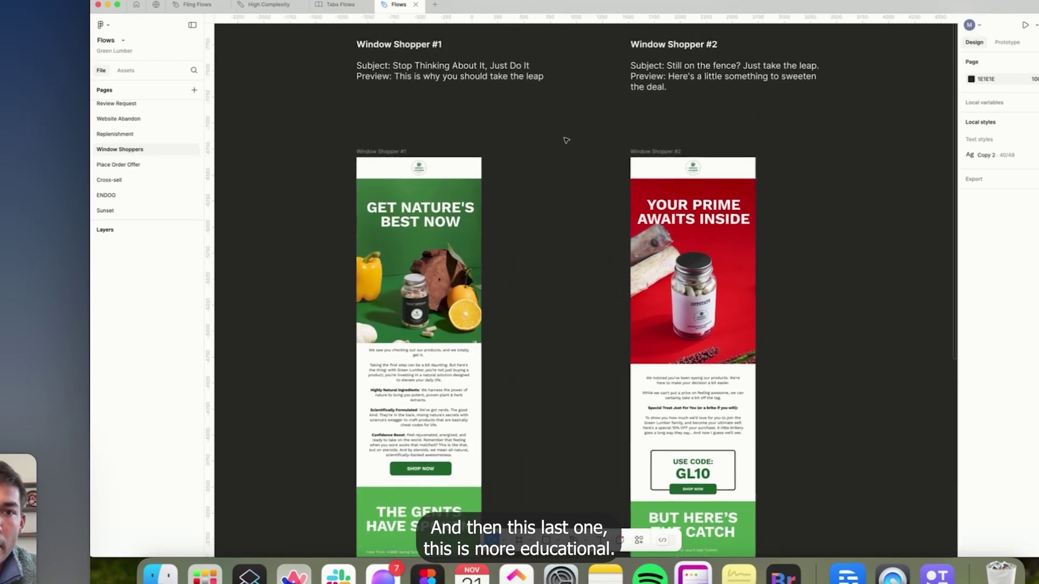
scroll(518, 227, "up", 8)
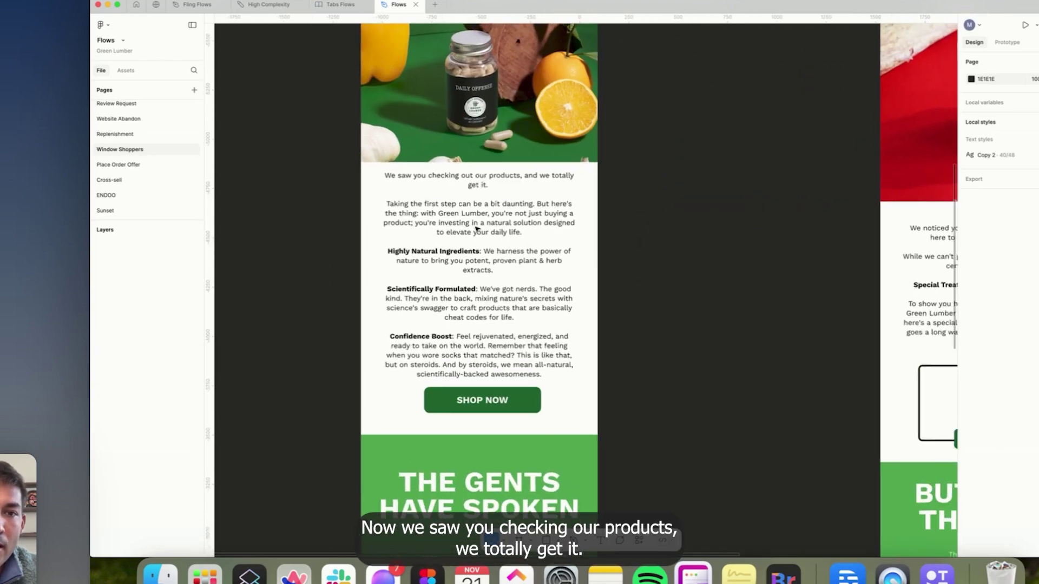
scroll(523, 224, "down", 5)
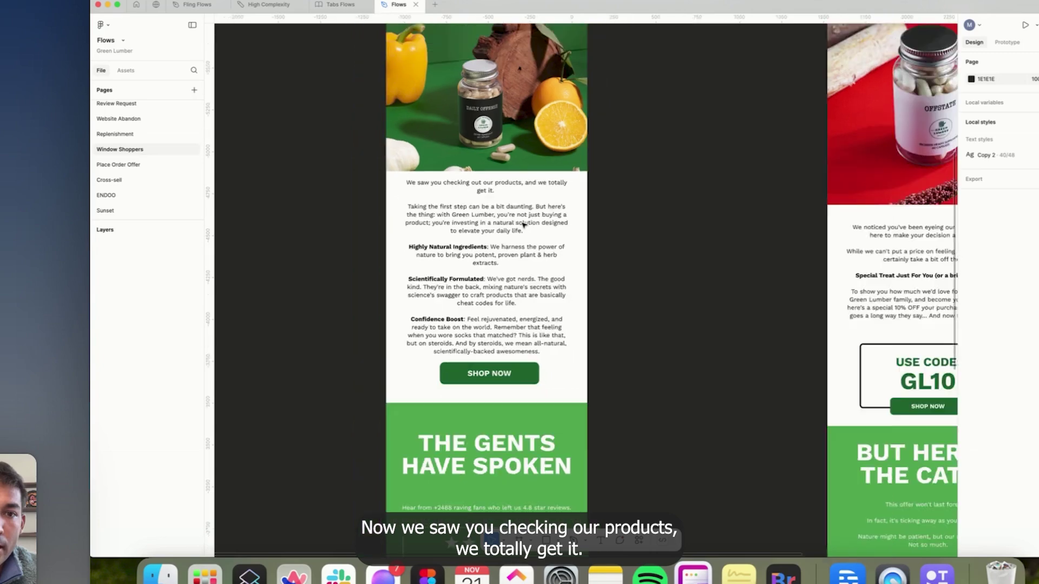
scroll(474, 219, "down", 5)
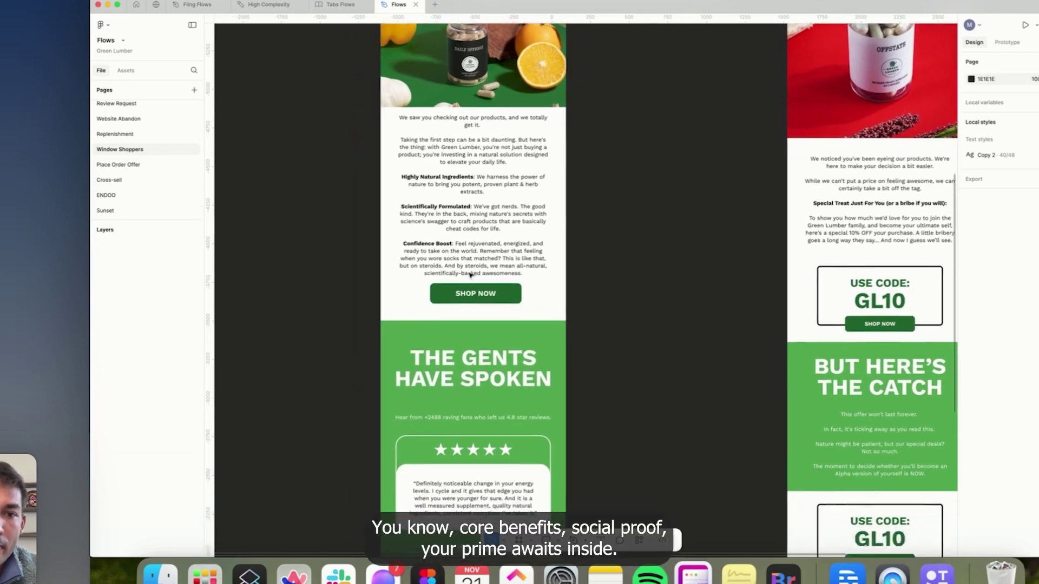
scroll(498, 245, "up", 6)
scroll(498, 246, "right", 2)
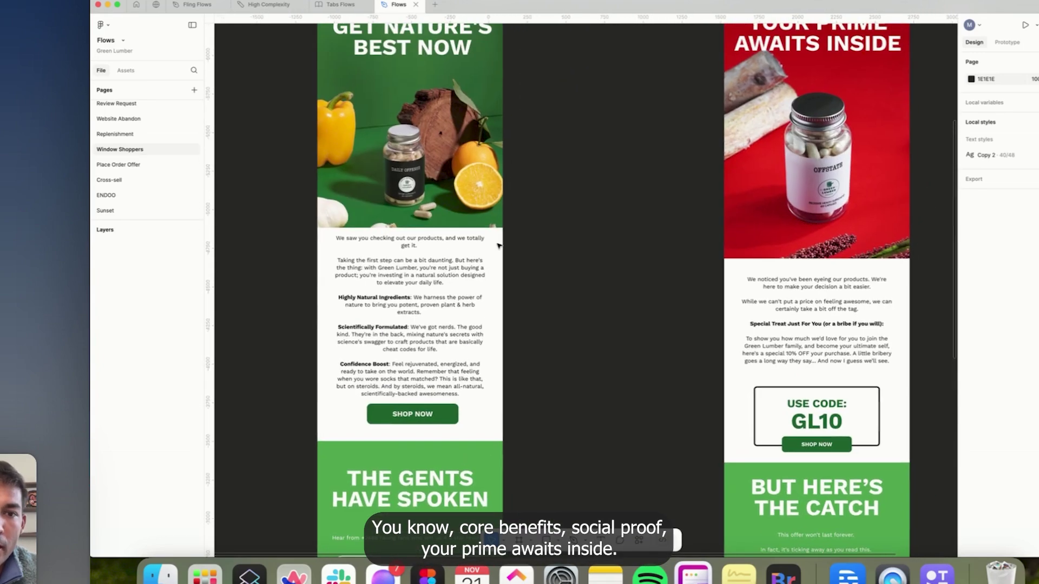
- Examine the Window Shopper #2 email, from its red hero through the GL10 code and urgency section to the footer
scroll(498, 245, "up", 2)
scroll(498, 245, "right", 6)
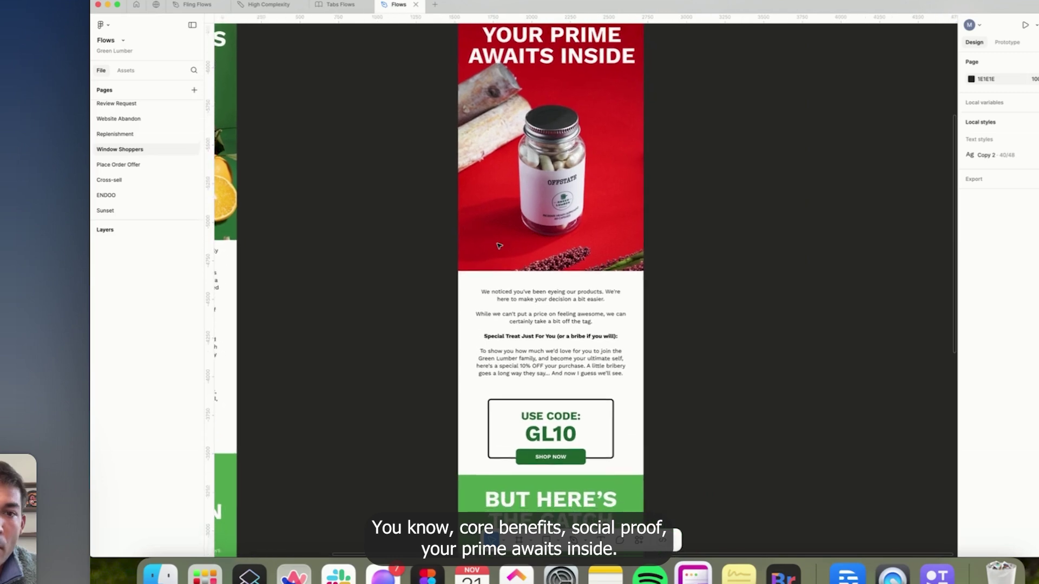
scroll(498, 246, "down", 5)
scroll(498, 246, "up", 5)
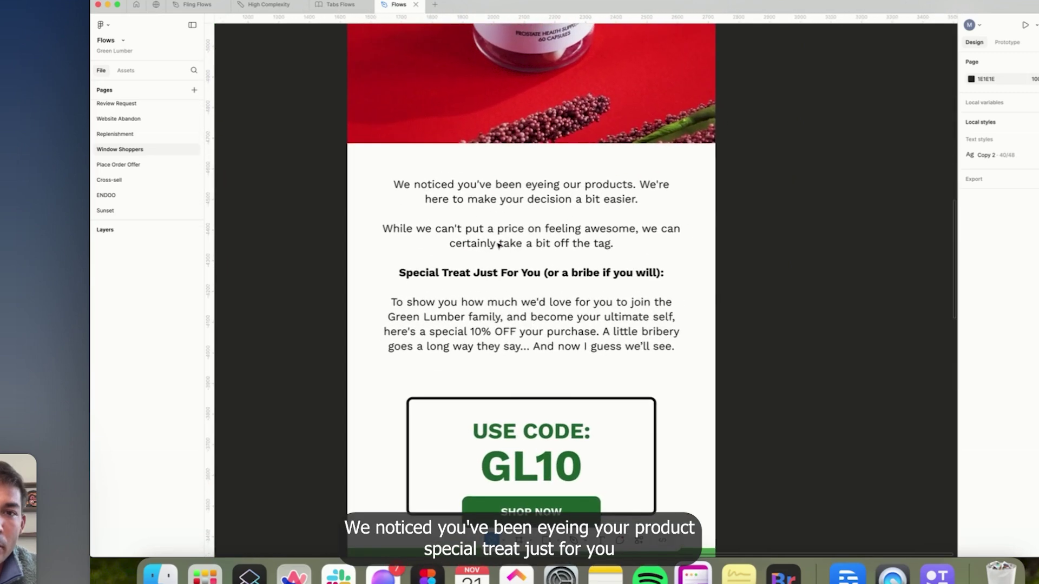
scroll(498, 245, "down", 1)
scroll(498, 244, "down", 3)
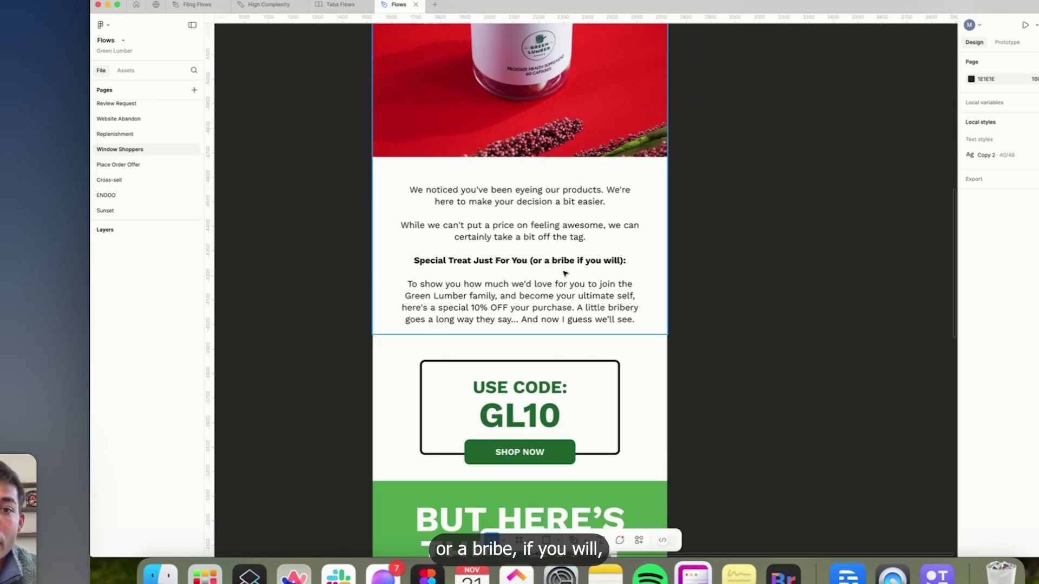
scroll(565, 274, "down", 3)
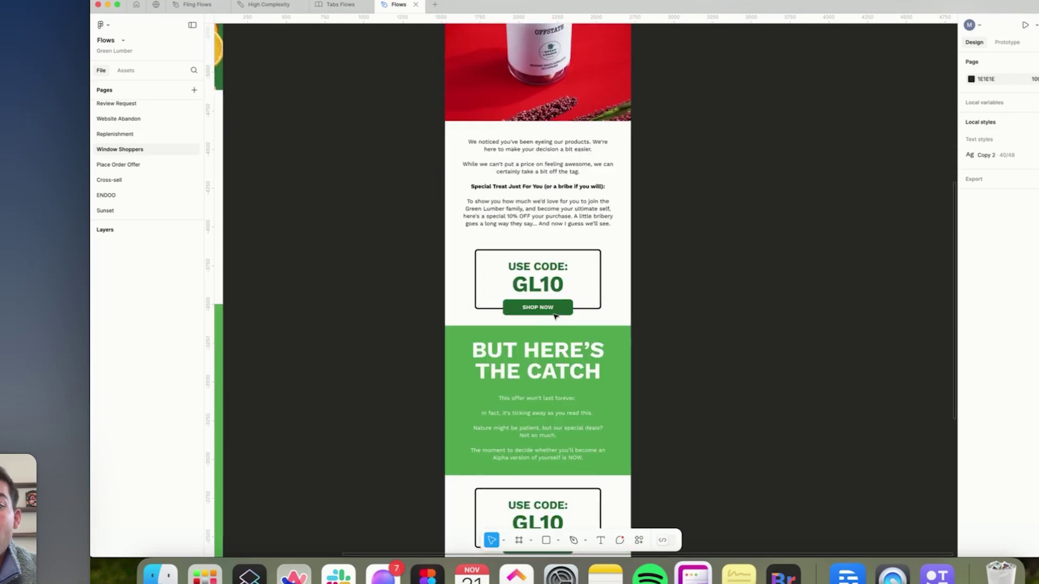
scroll(554, 316, "down", 5)
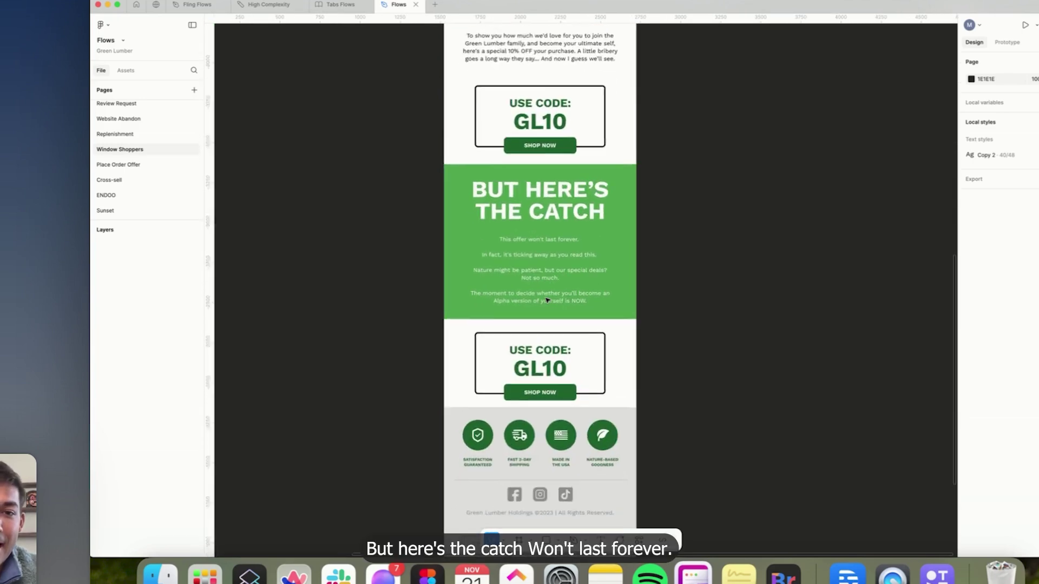
scroll(547, 300, "down", 2)
scroll(547, 300, "down", 8)
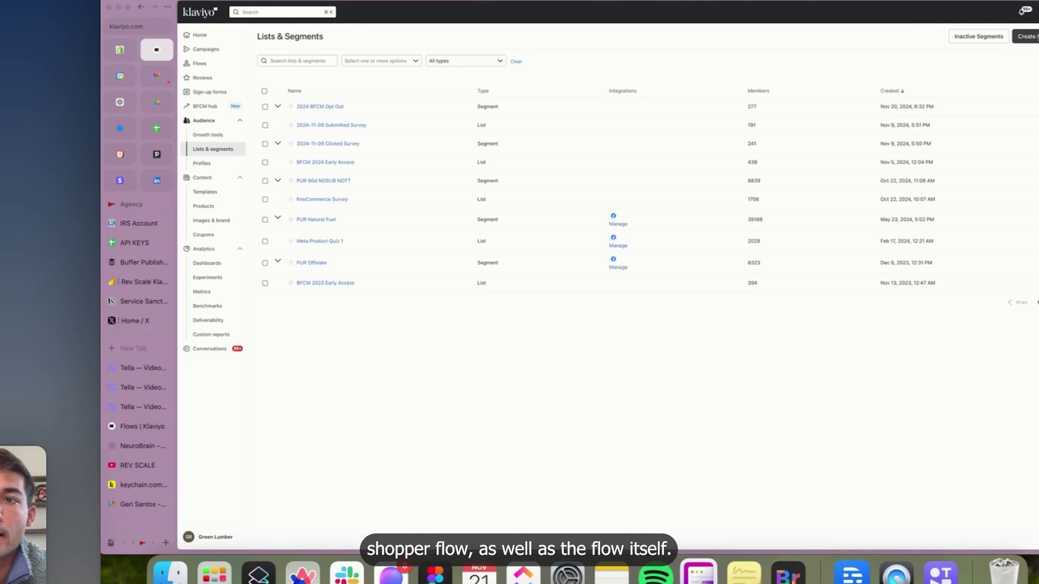
- Create a new segment in Klaviyo's Lists & Segments and name it WS
left_click(1025, 37)
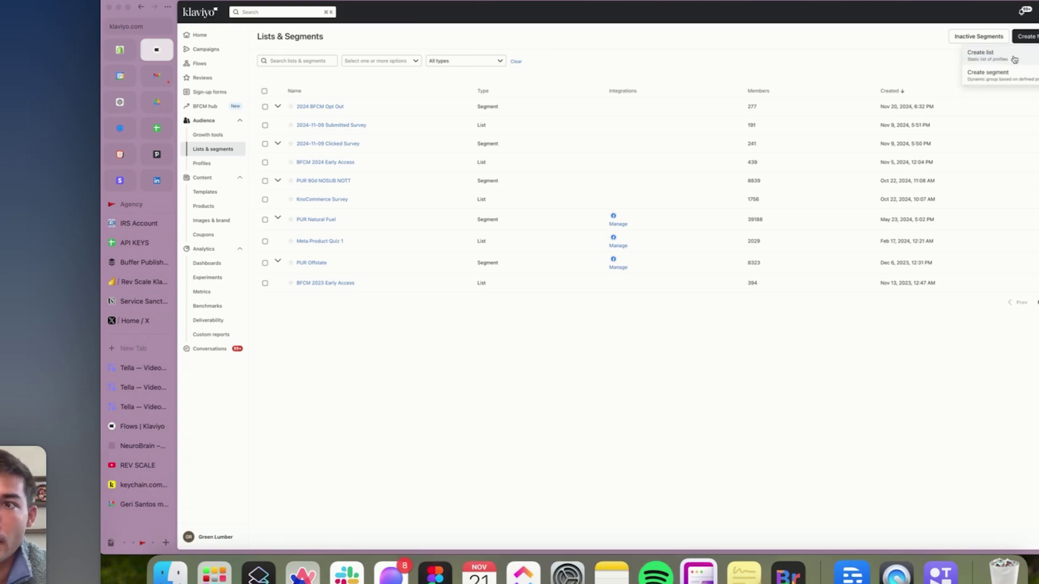
left_click(1008, 73)
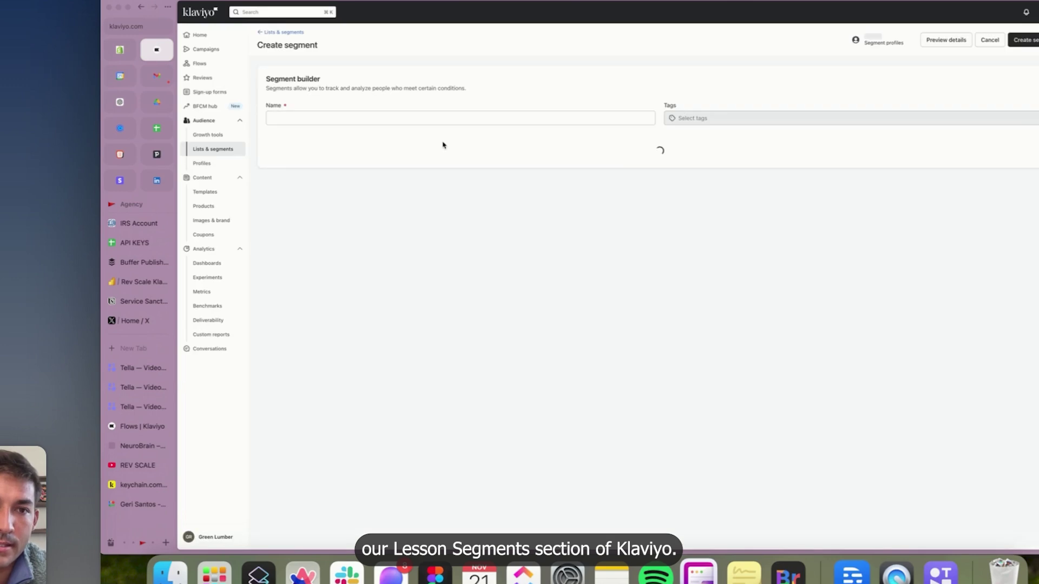
left_click(377, 123)
type("WS")
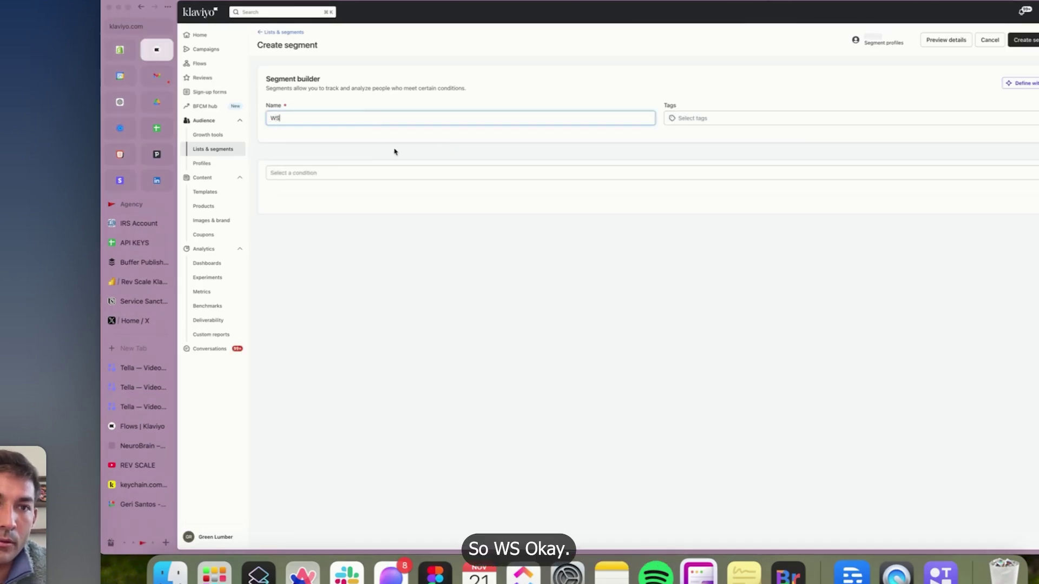
- Define the first condition so that the person is in the Newsletter list
left_click(391, 170)
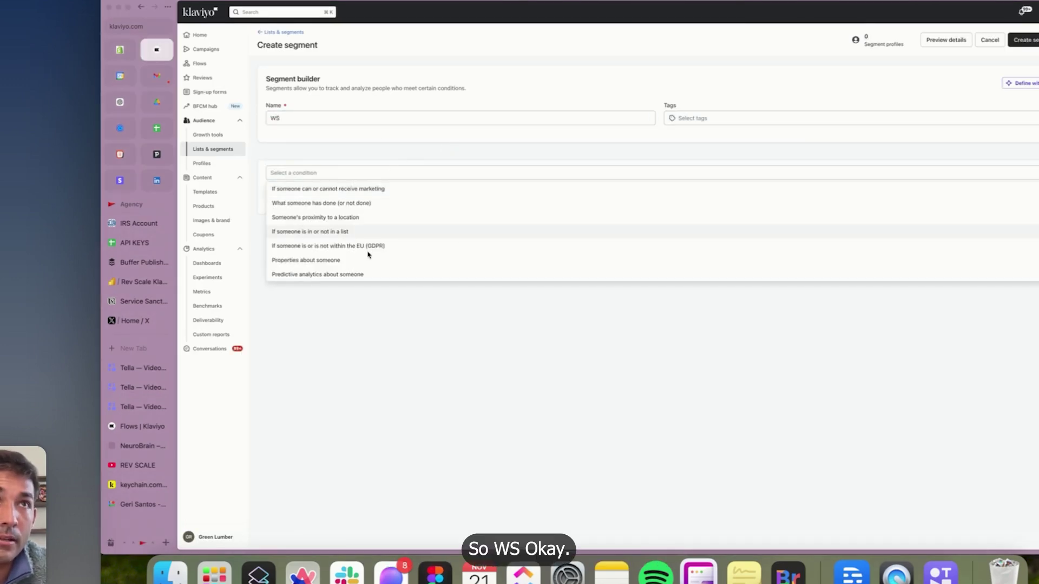
left_click(306, 233)
left_click(320, 197)
left_click(401, 196)
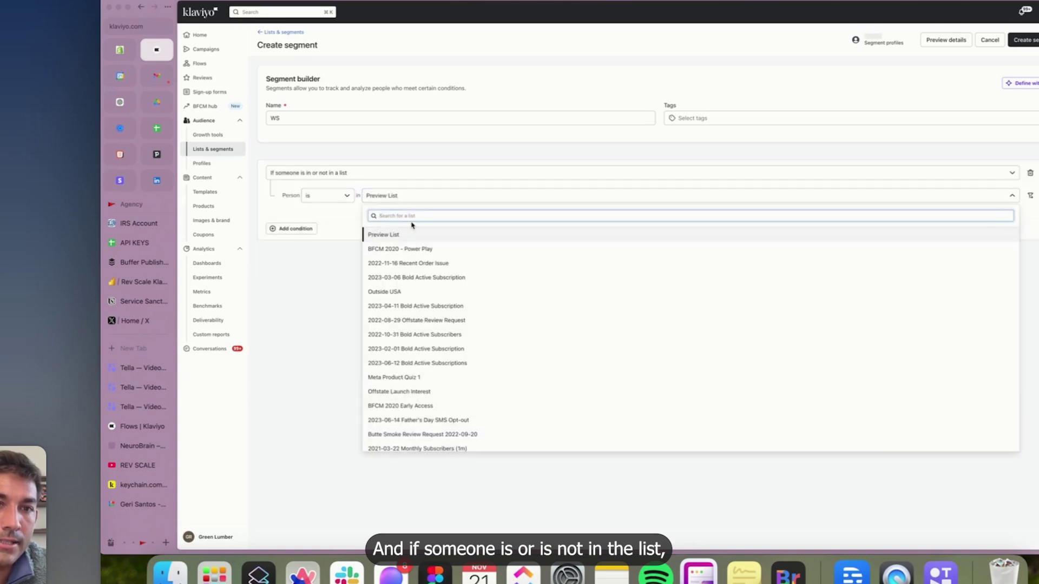
type("news")
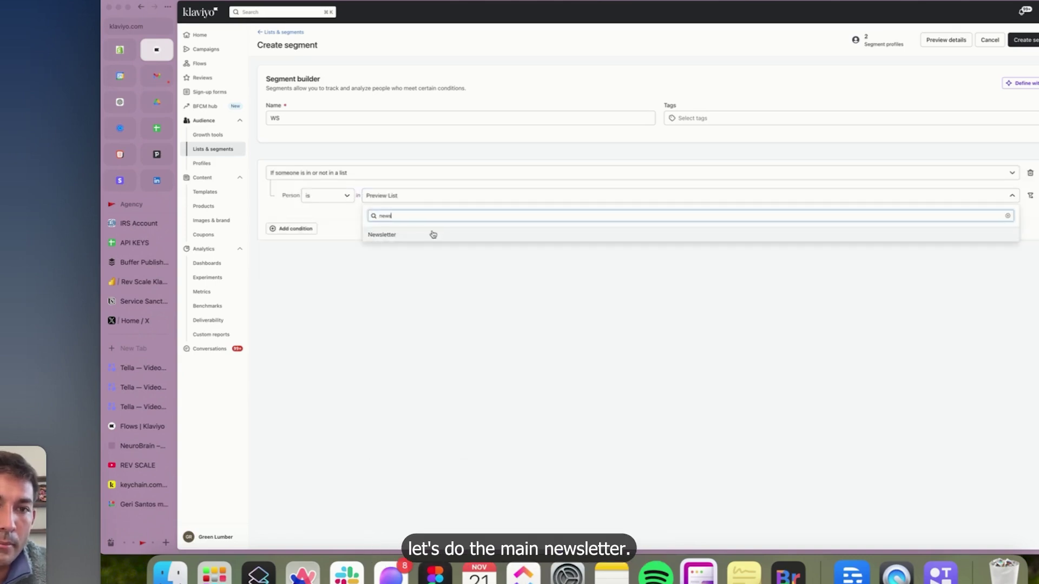
left_click(433, 234)
- Add an OR condition for people who can receive email marketing, plus three blank conditions, joining the last one with AND
left_click(308, 230)
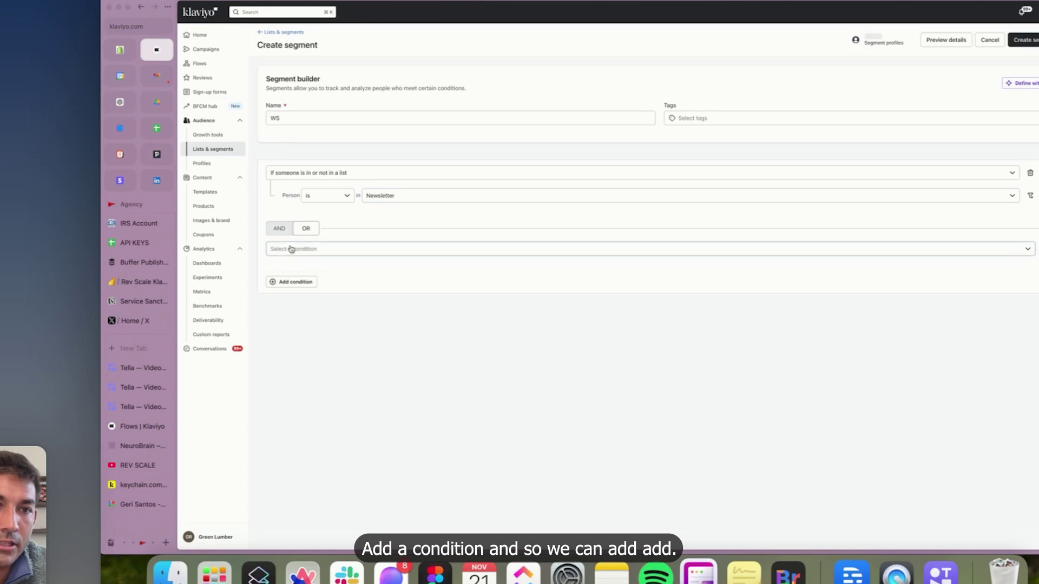
left_click(293, 249)
left_click(312, 266)
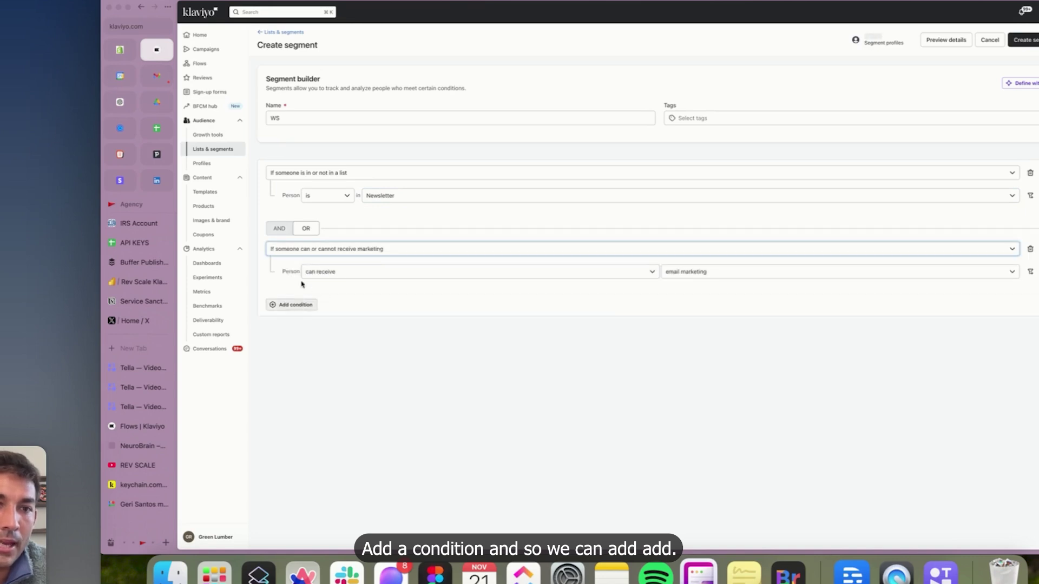
left_click(295, 303)
left_click(291, 361)
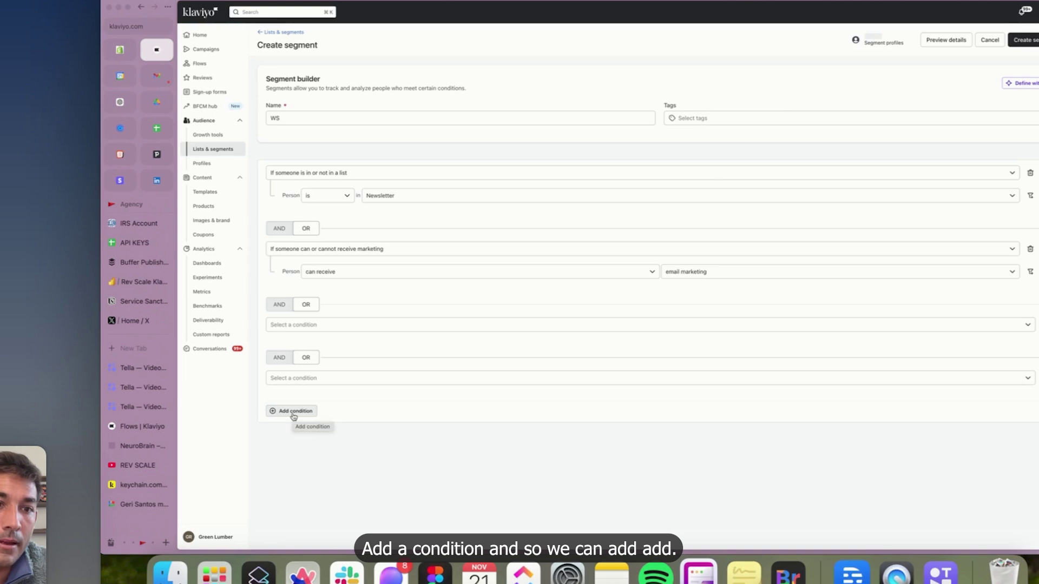
left_click(294, 412)
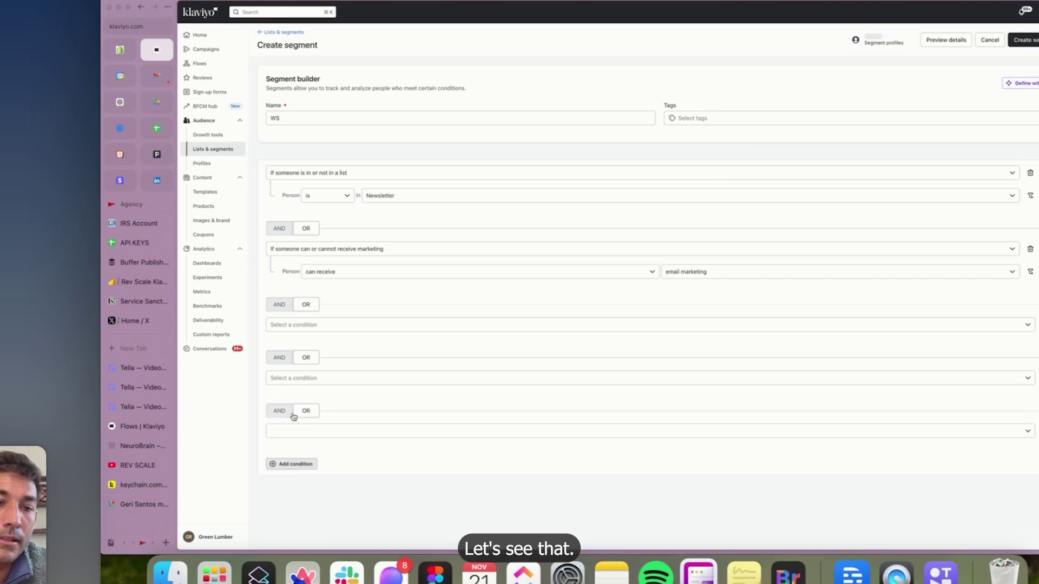
left_click(278, 411)
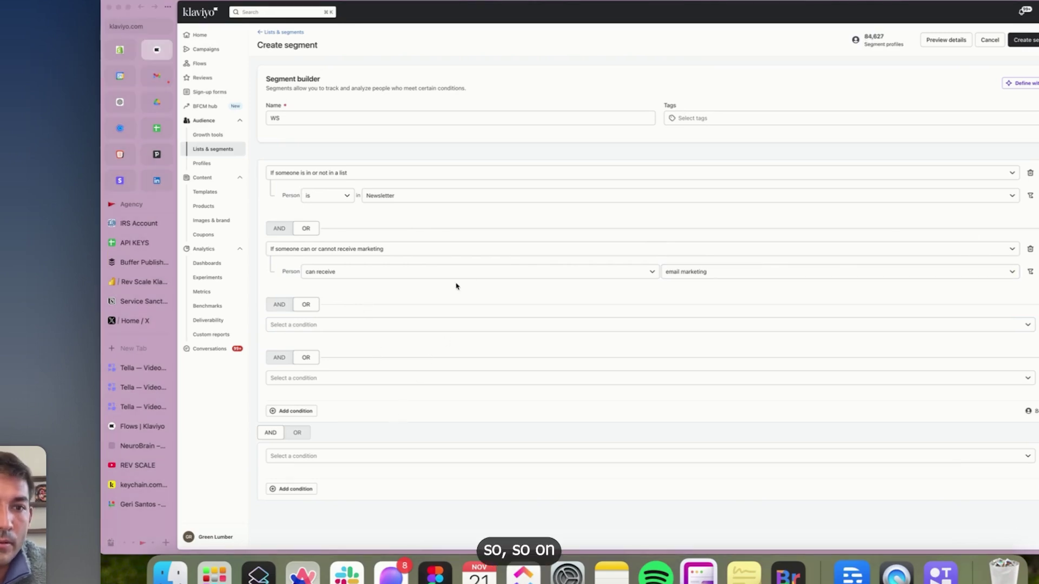
- Change the second condition to what someone has done, using Viewed Product at least once in the last 60 days
left_click(413, 248)
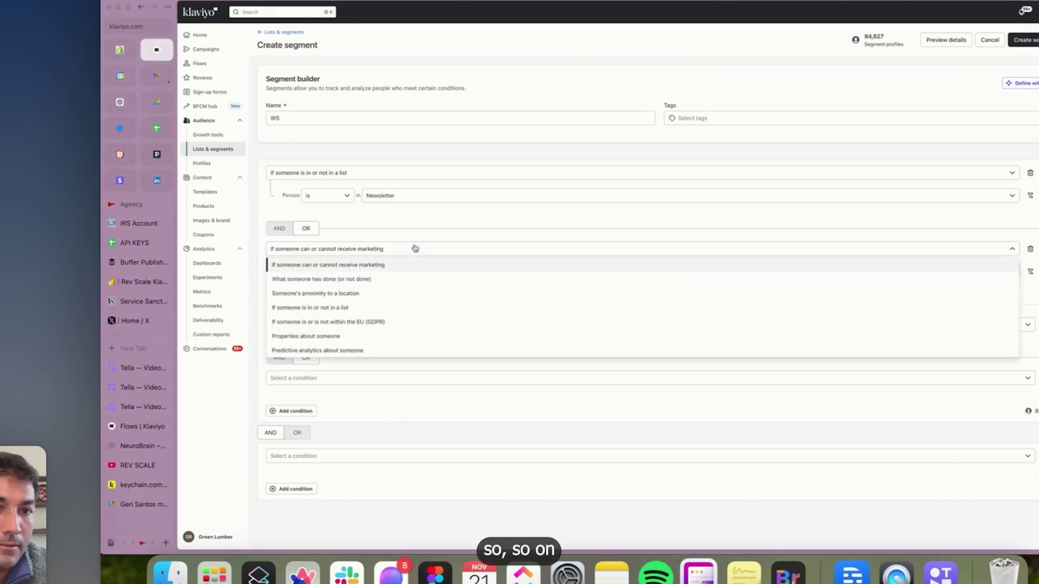
left_click(365, 278)
left_click(421, 272)
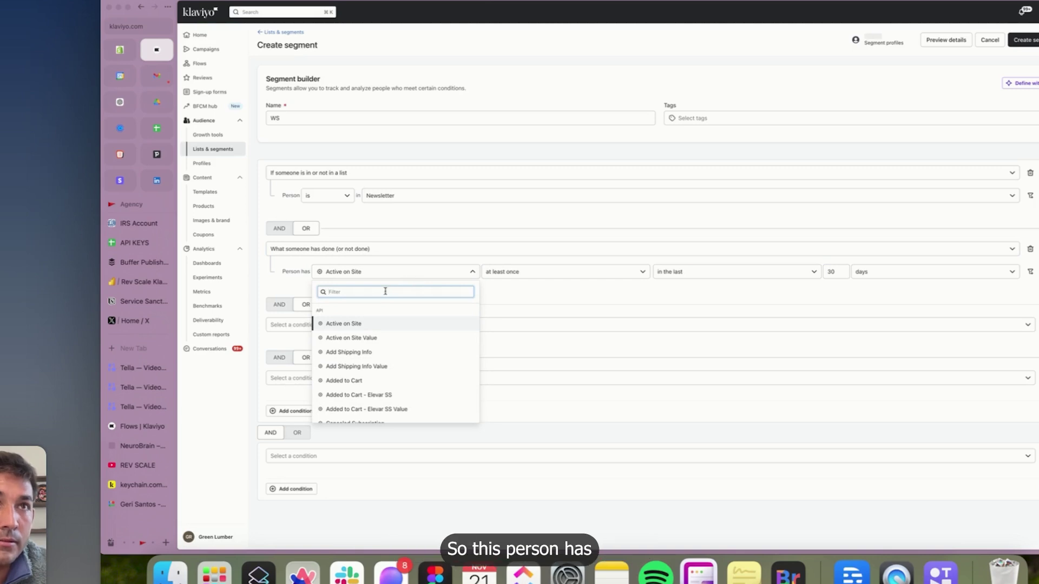
type("vire")
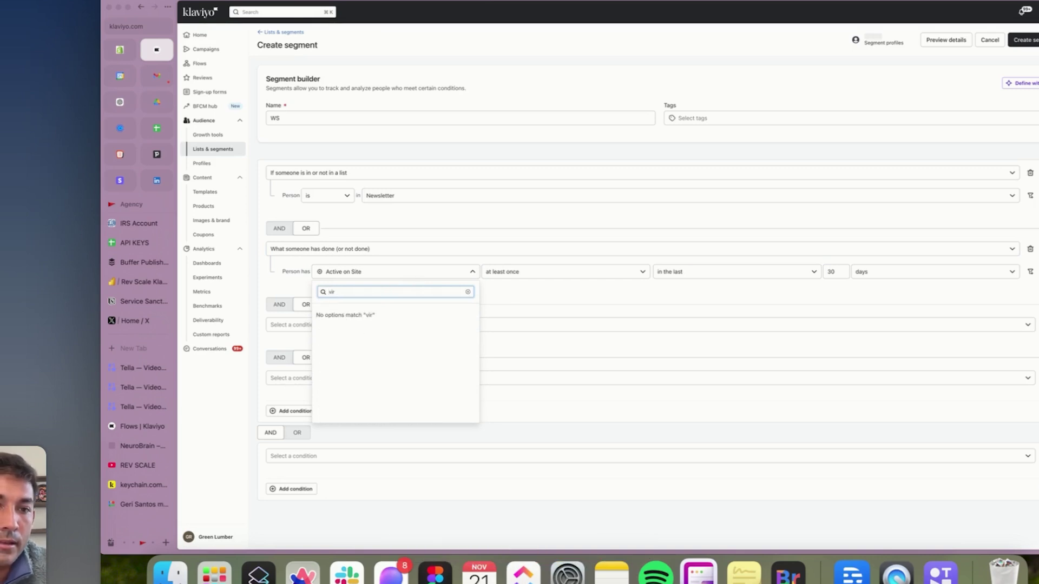
key("BackSpace")
type("ew")
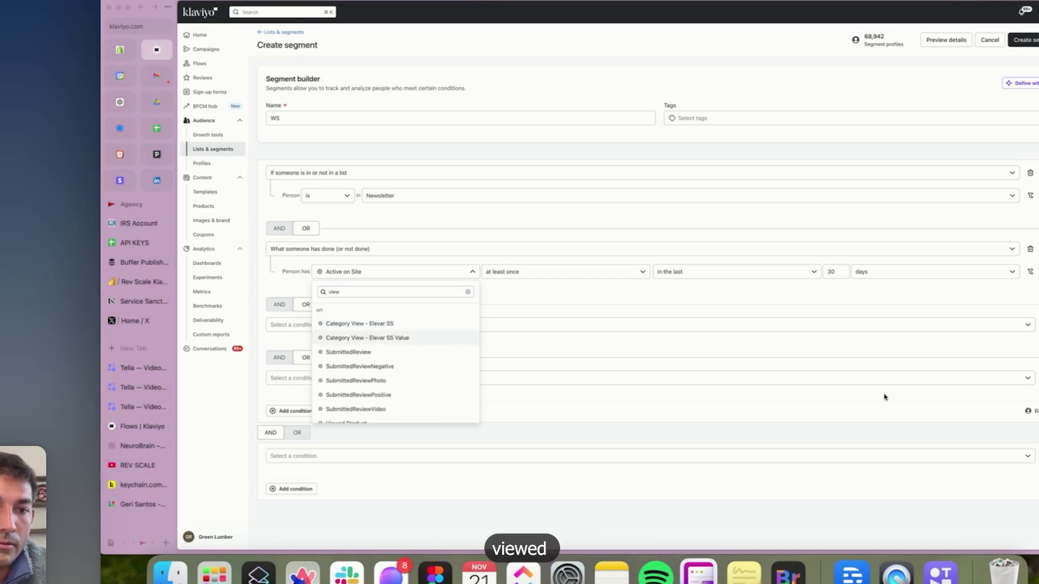
type("ed pro")
left_click(353, 323)
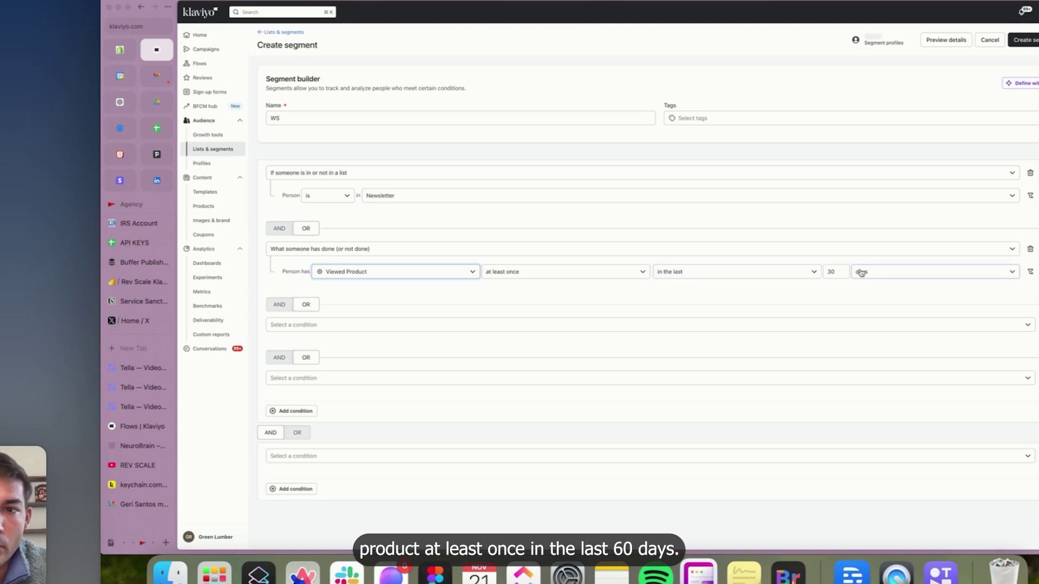
double_click(832, 271)
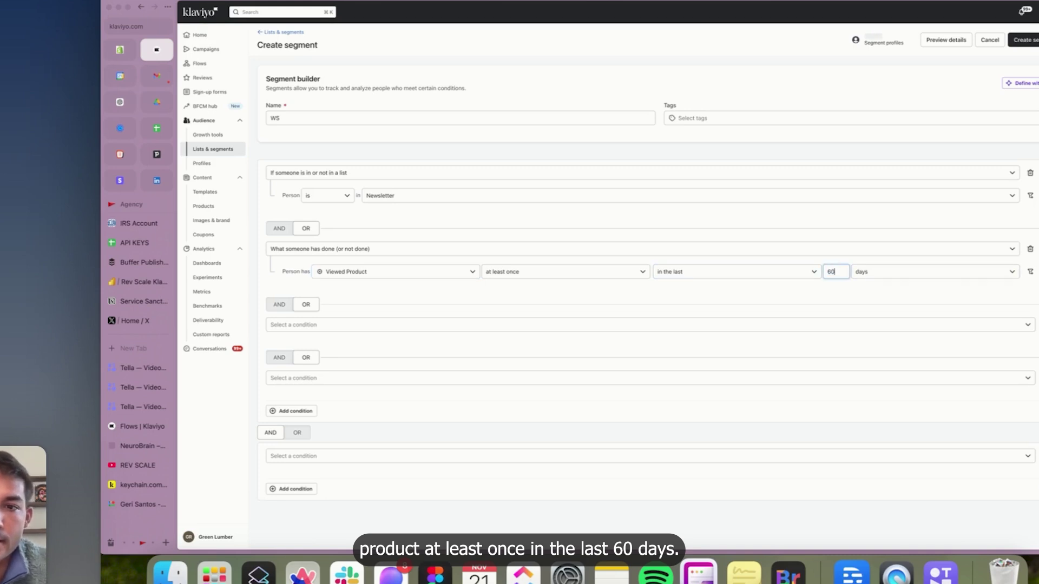
- Set the third condition to what someone has done, using Shopify's Checkout Started metric
left_click(337, 328)
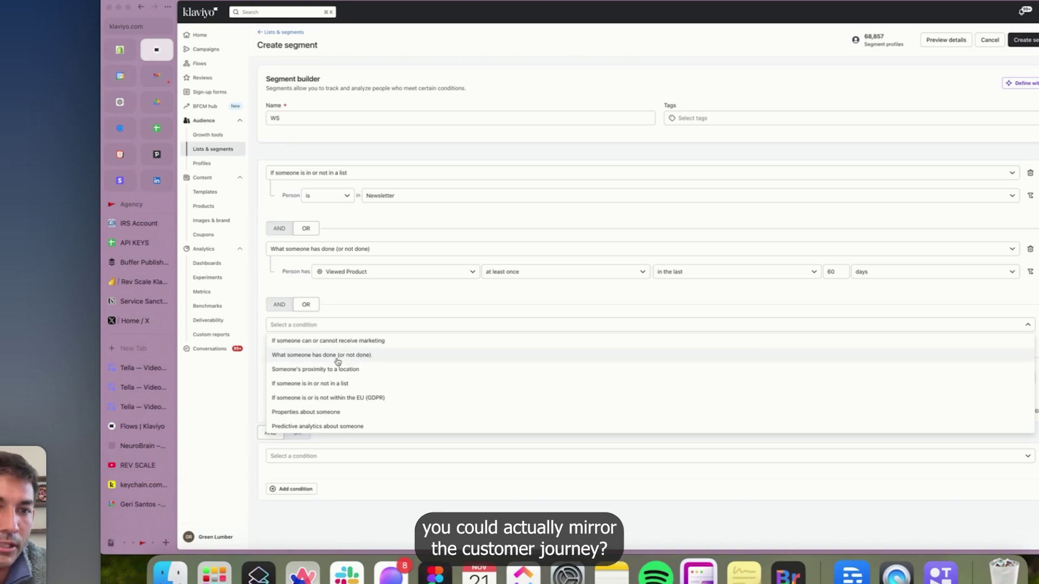
left_click(336, 357)
left_click(334, 348)
type("check")
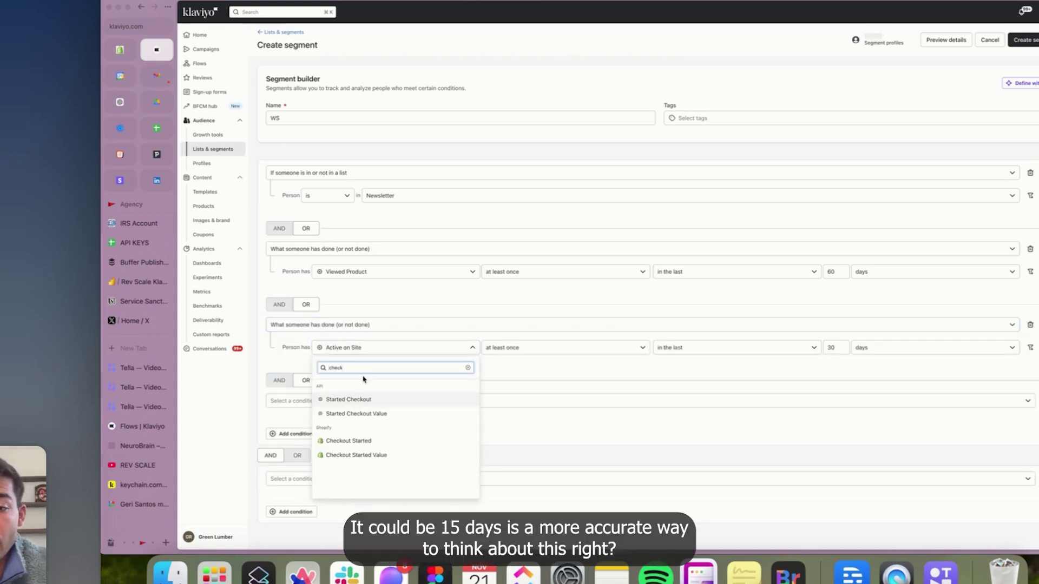
left_click(366, 440)
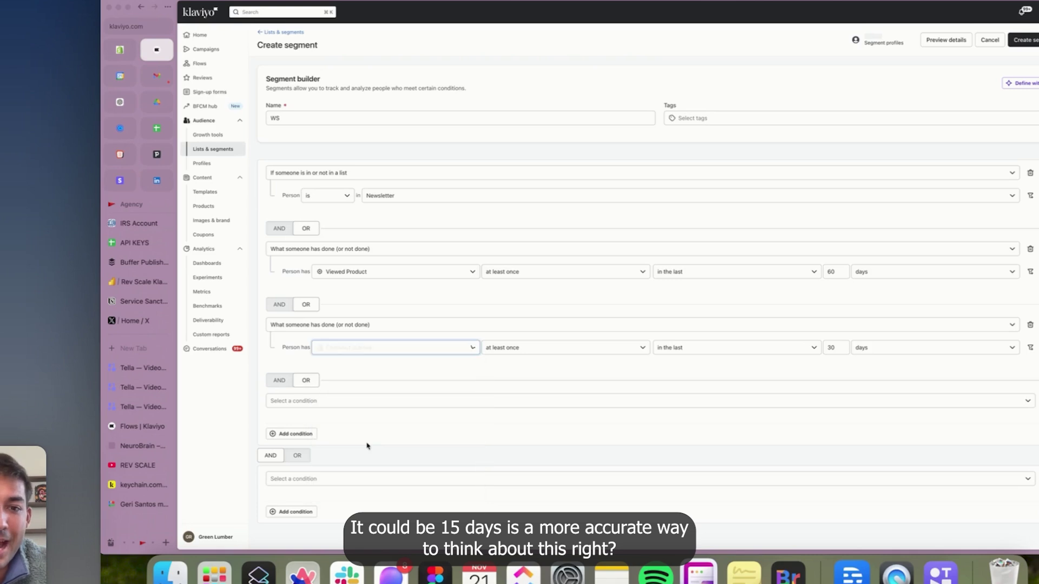
- Require Viewed Product to be at least 2 in the second condition and set the Checkout Started condition's period to 60 days
left_click(579, 273)
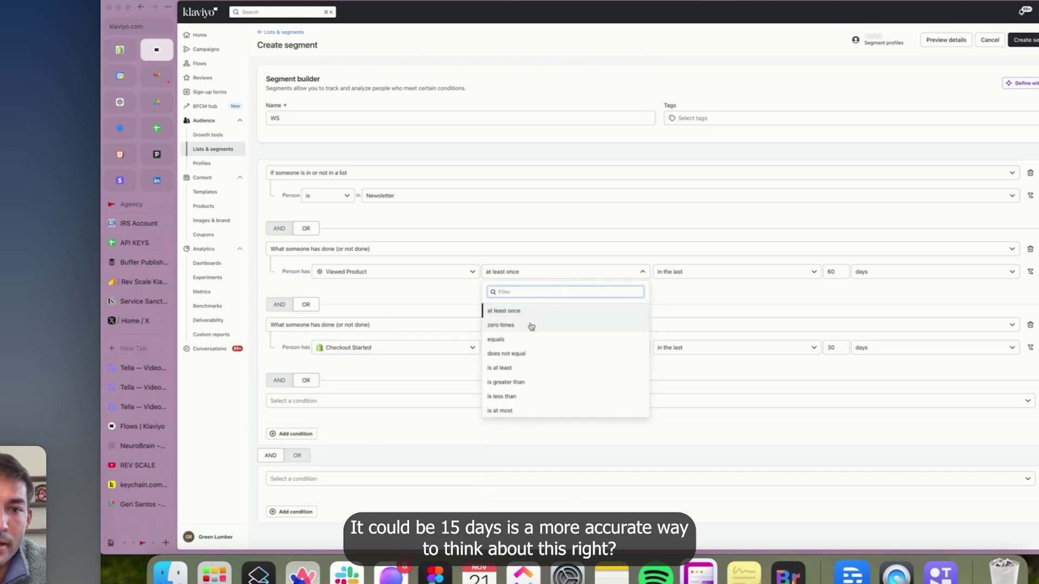
left_click(509, 368)
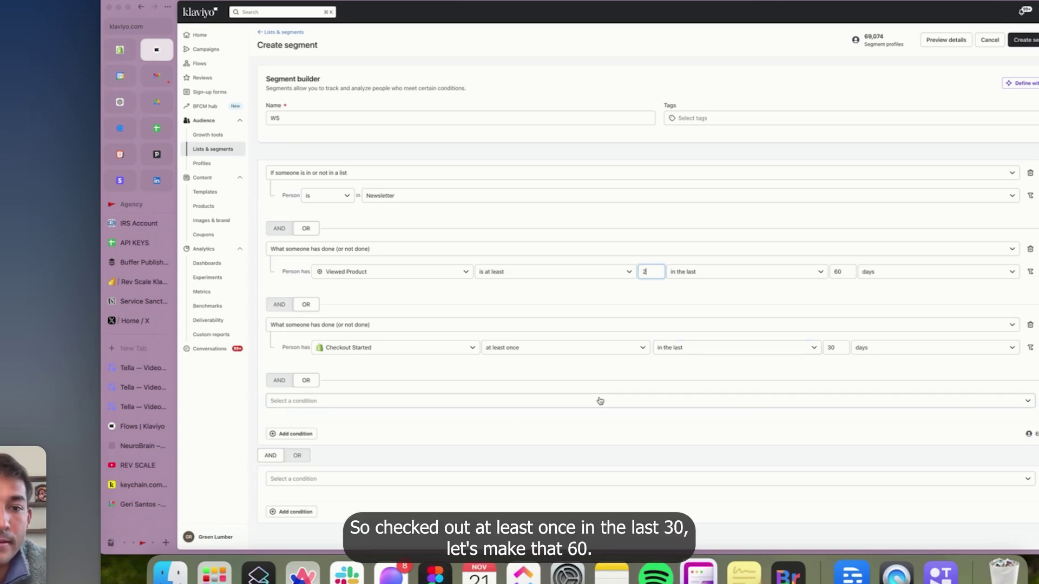
left_click(834, 348)
key("BackSpace")
key("BackSpace")
type("6")
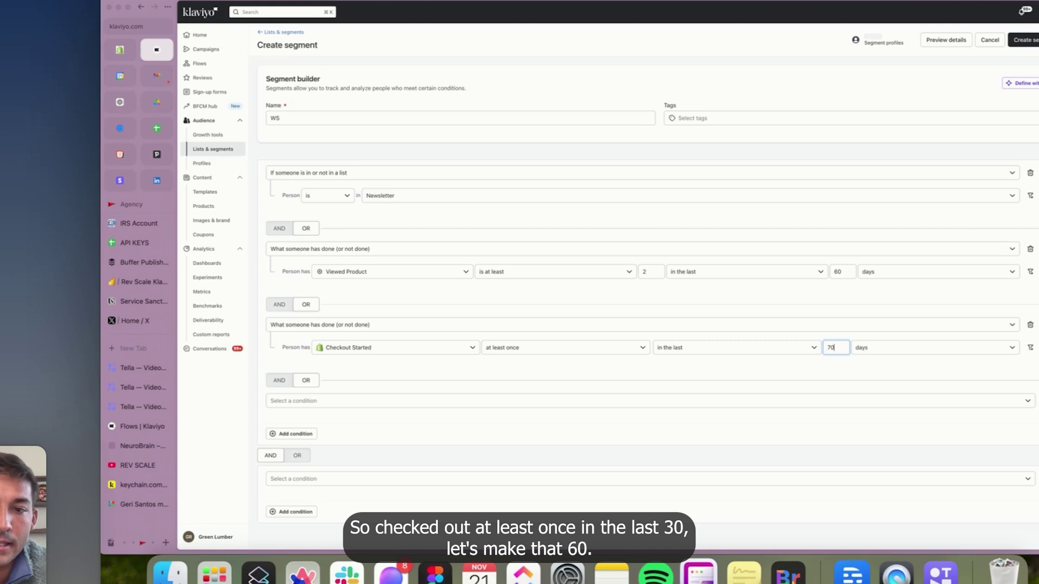
key("BackSpace")
type("60")
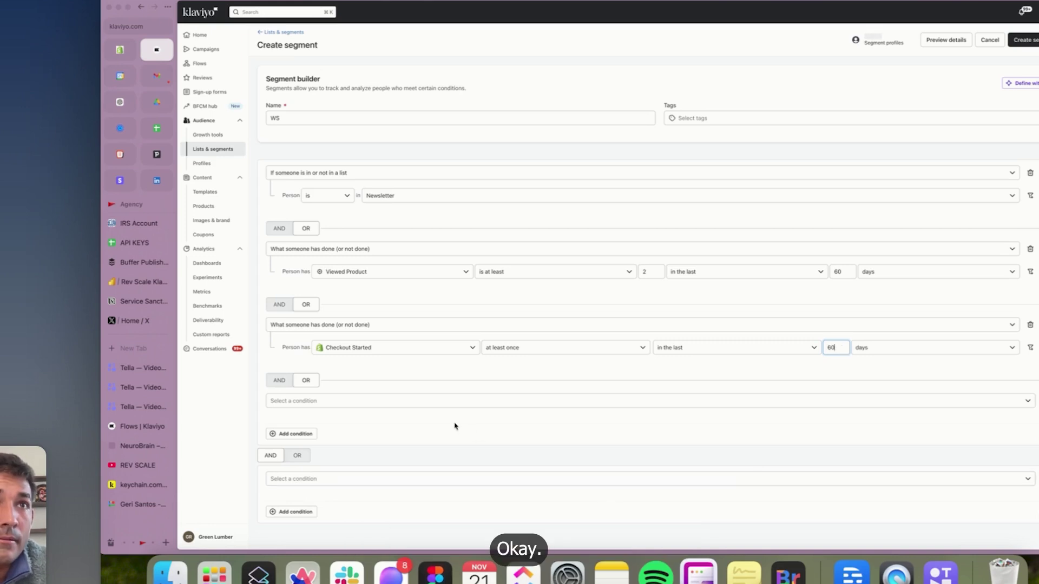
- Change the third condition's metric to Added to Cart
left_click(366, 348)
type("add")
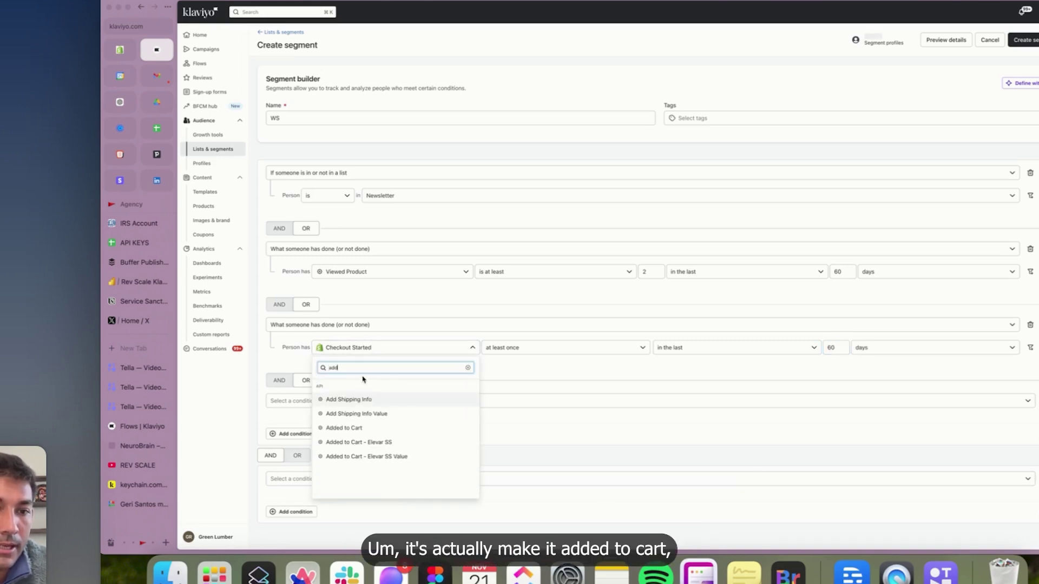
type("ed")
left_click(355, 401)
- Define the fourth condition as what someone has done, using Shopify's Checkout Started at least once in the last 60 days
left_click(343, 401)
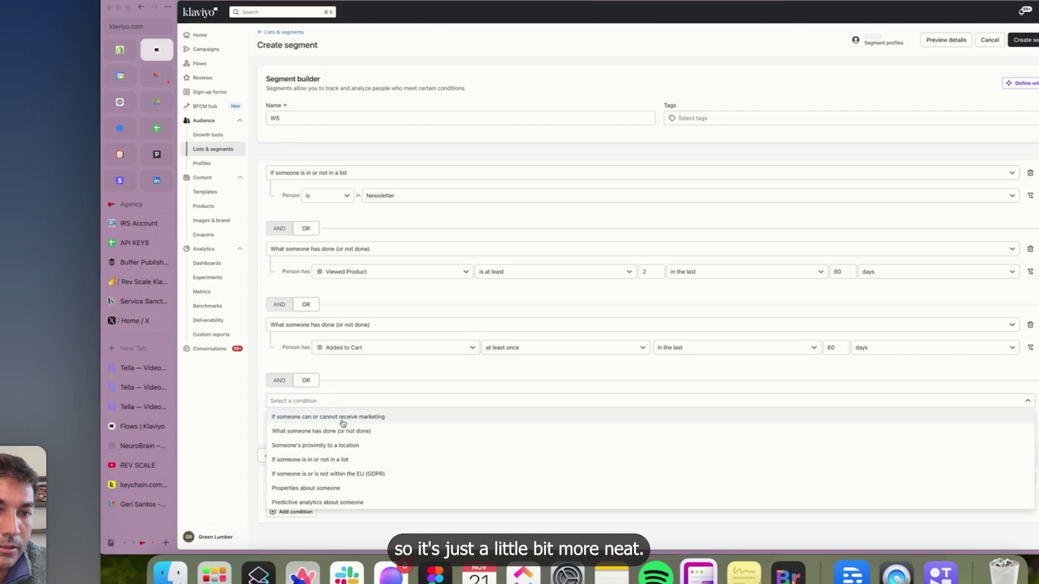
left_click(343, 431)
left_click(343, 424)
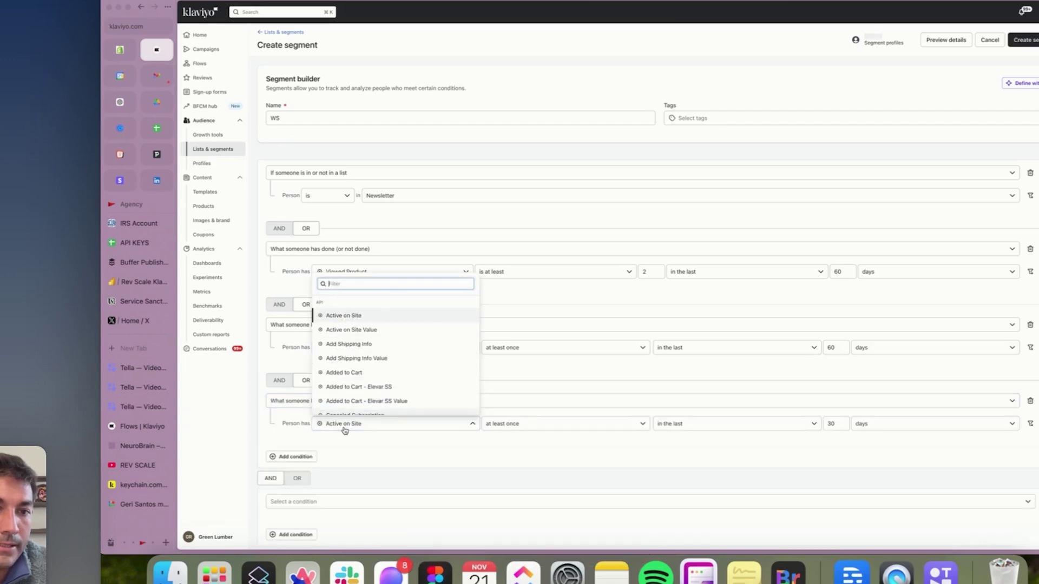
type("checkout")
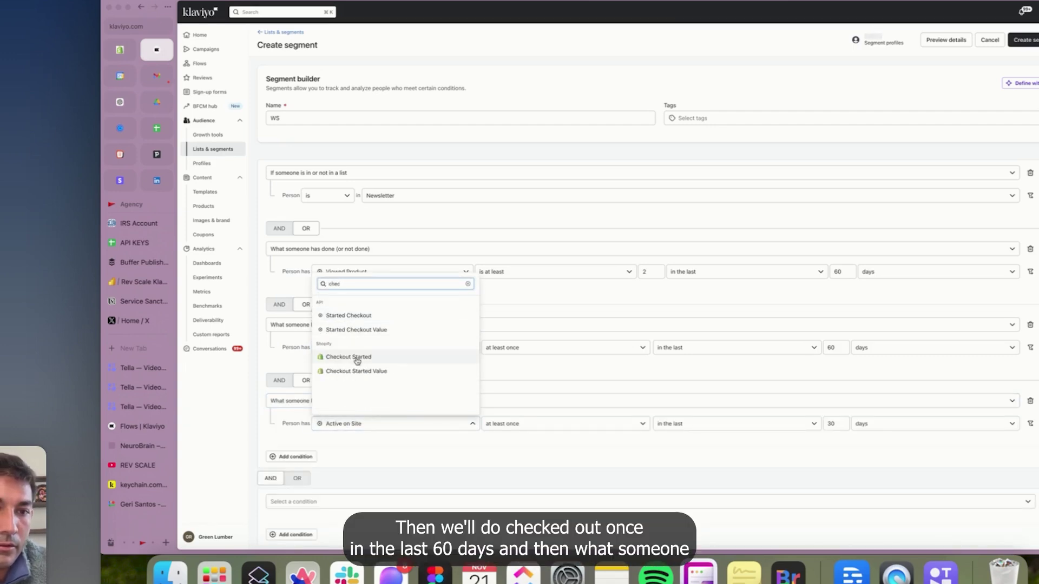
left_click(357, 357)
left_click(836, 423)
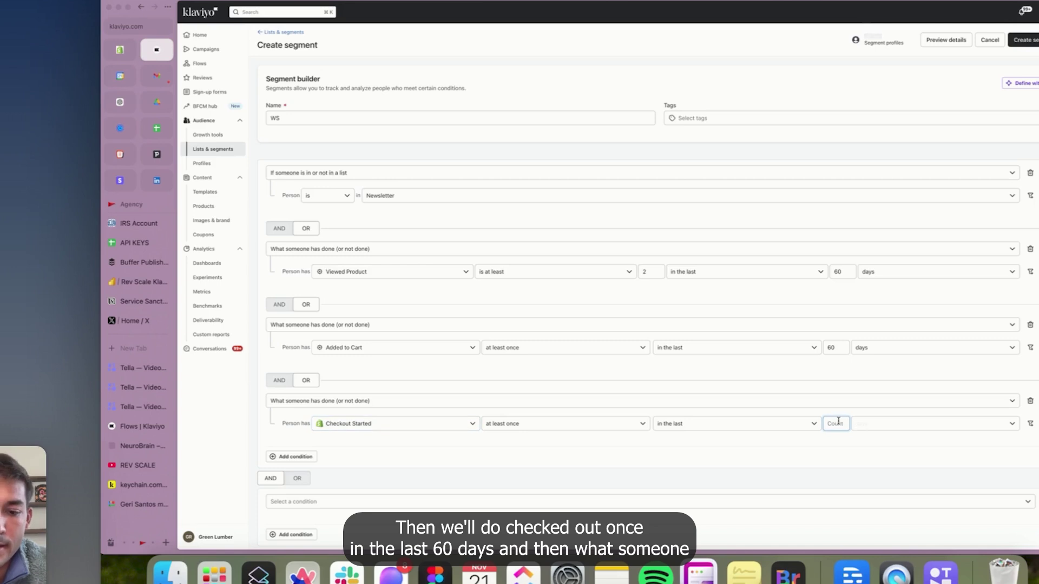
type("70")
key("BackSpace")
key("BackSpace")
type("60")
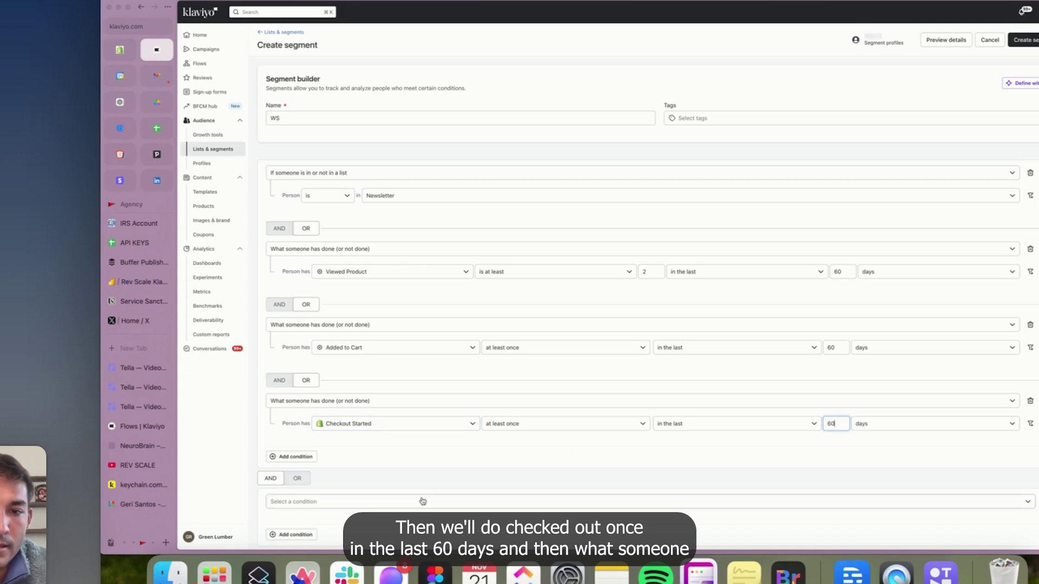
- Define the final AND condition as what someone has done, using Placed Order zero times over all time, and create the segment
left_click(414, 502)
left_click(344, 412)
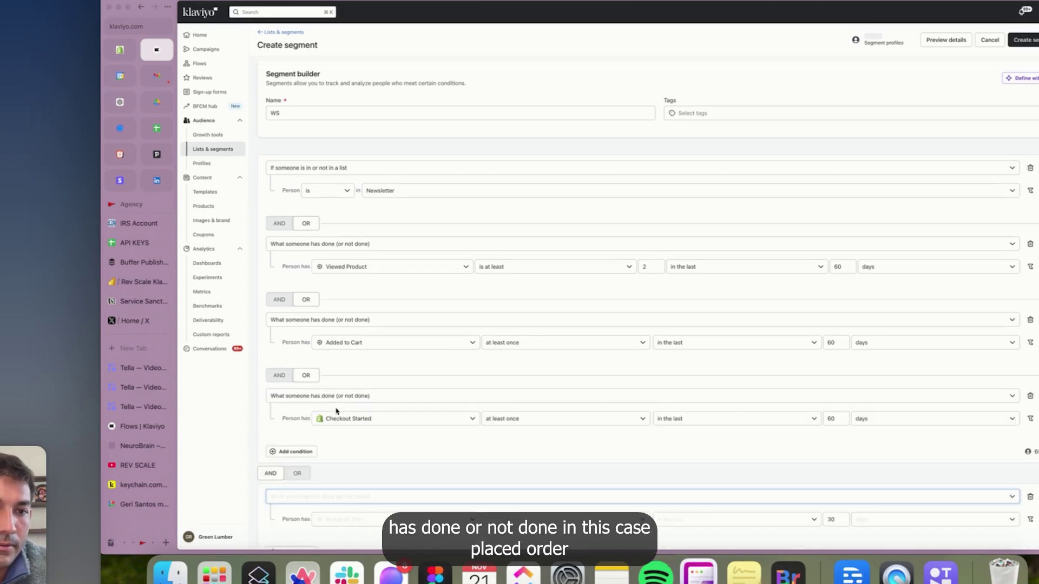
left_click(331, 498)
left_click(346, 519)
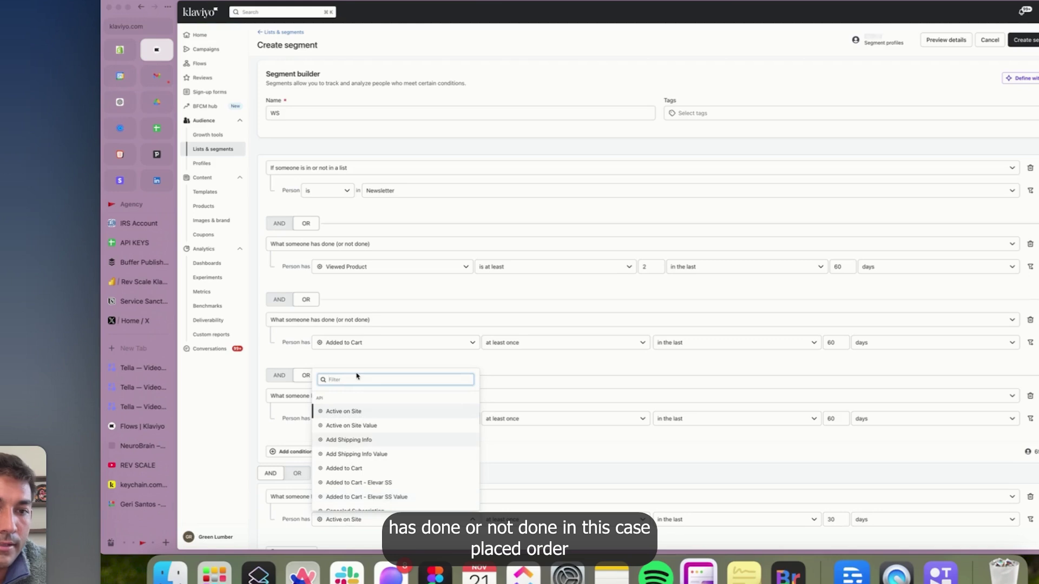
type("plac")
left_click(353, 414)
left_click(535, 519)
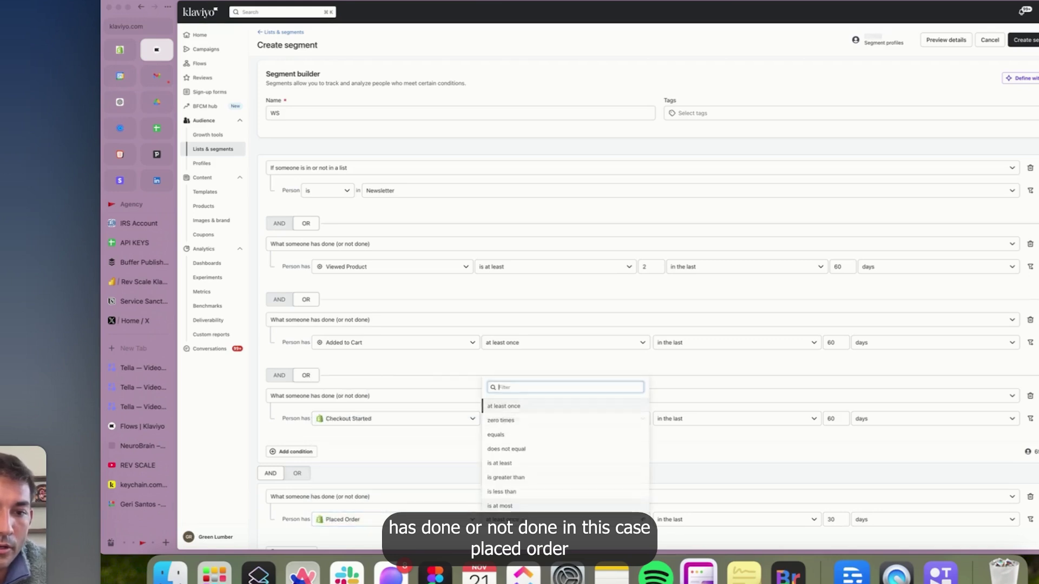
left_click(531, 420)
left_click(690, 521)
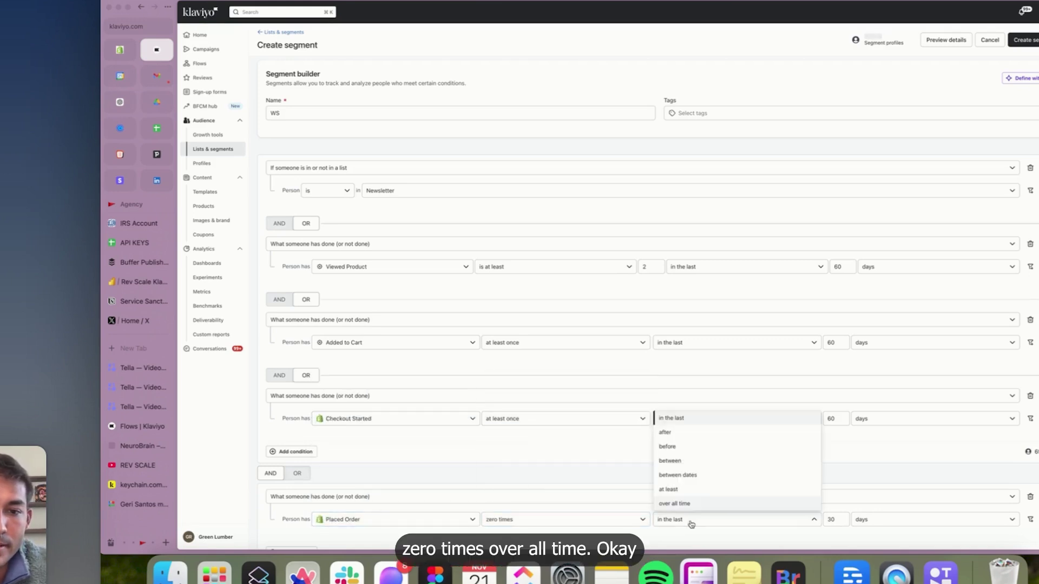
left_click(690, 506)
scroll(740, 340, "down", 2)
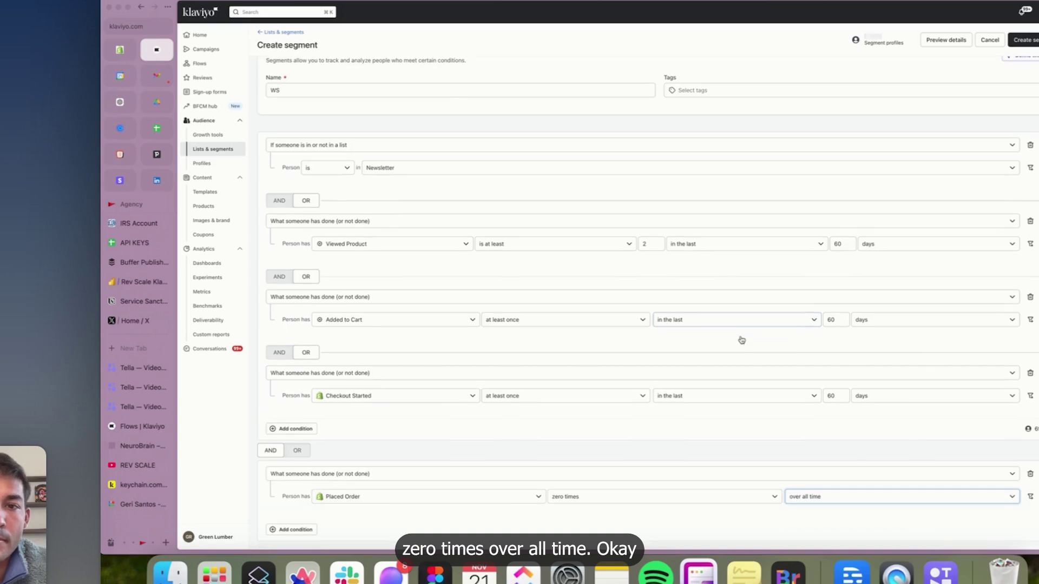
scroll(696, 283, "up", 1)
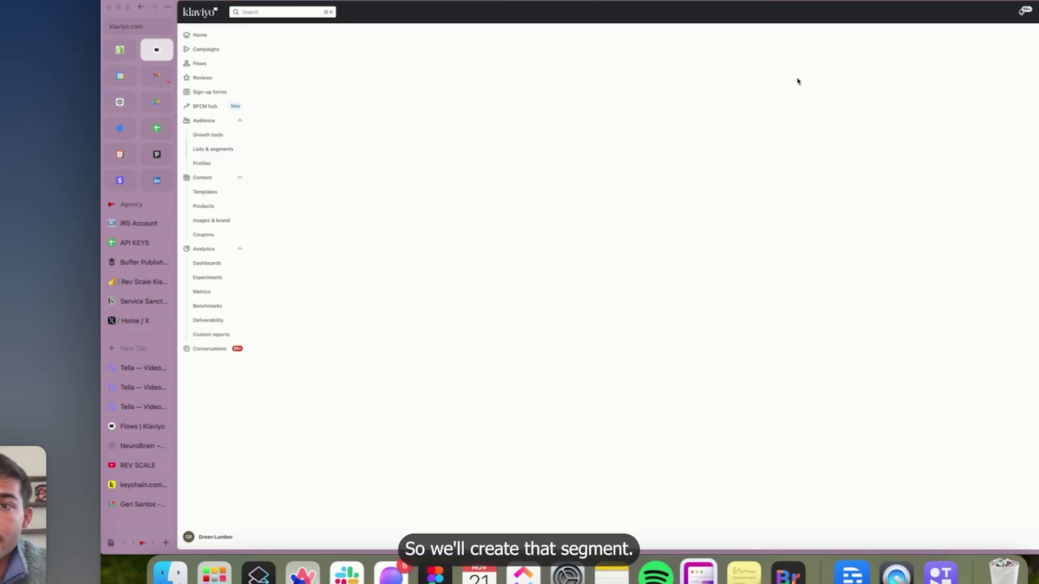
- Start building a new flow manually from scratch, naming it WS
left_click(209, 65)
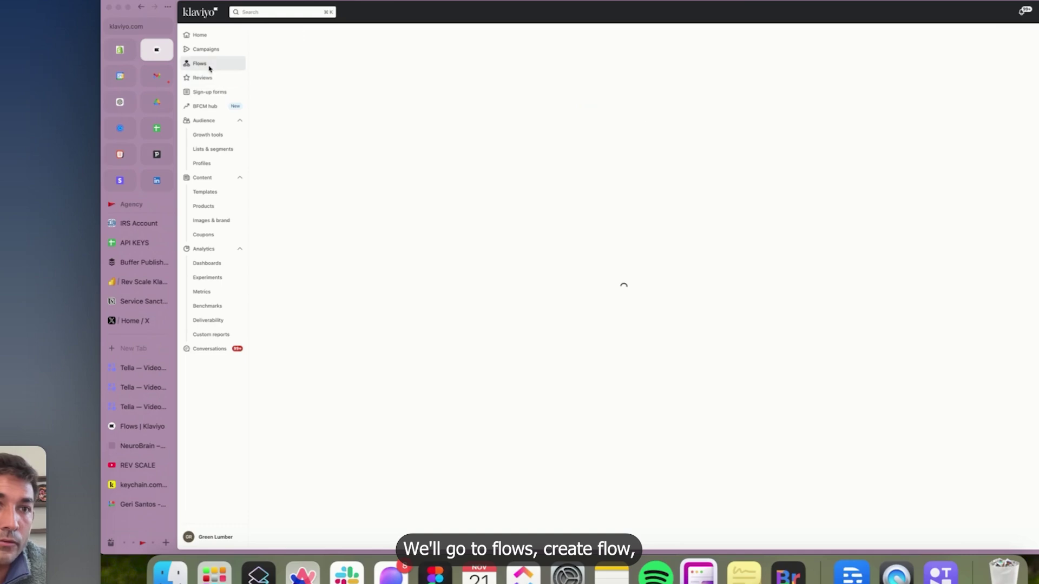
left_click(1030, 37)
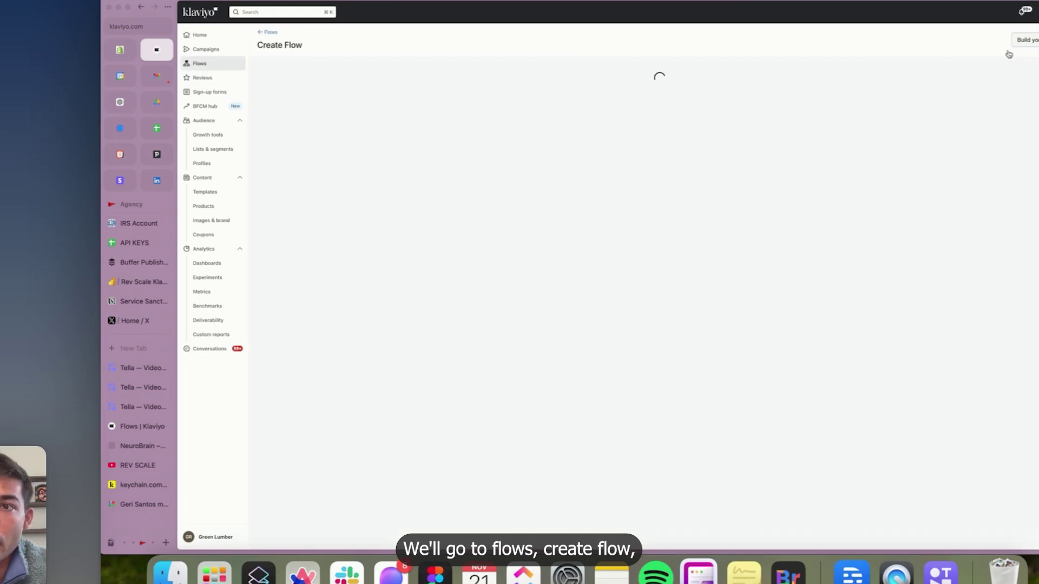
left_click(1023, 41)
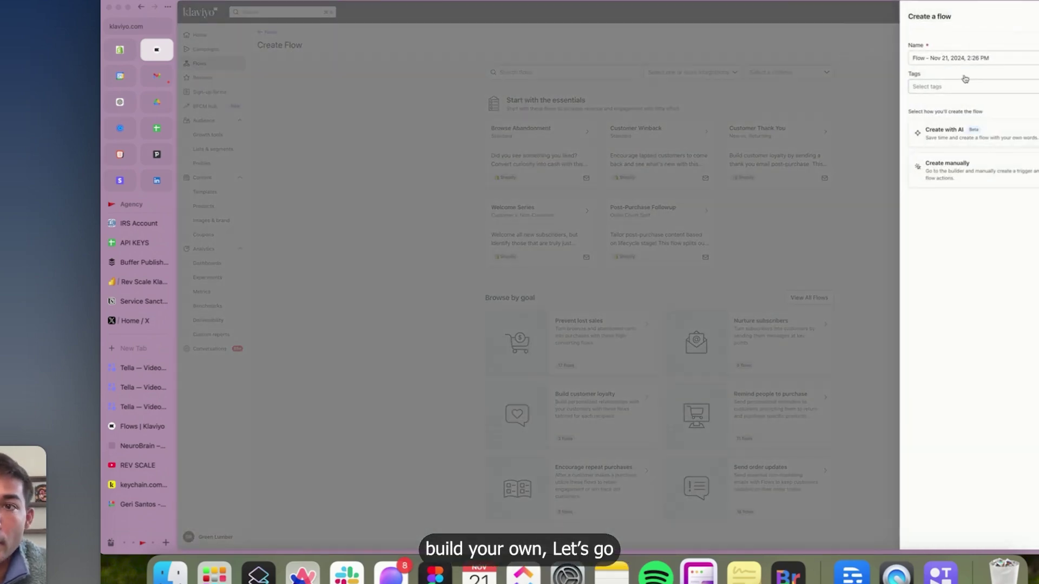
triple_click(964, 57)
type("WS")
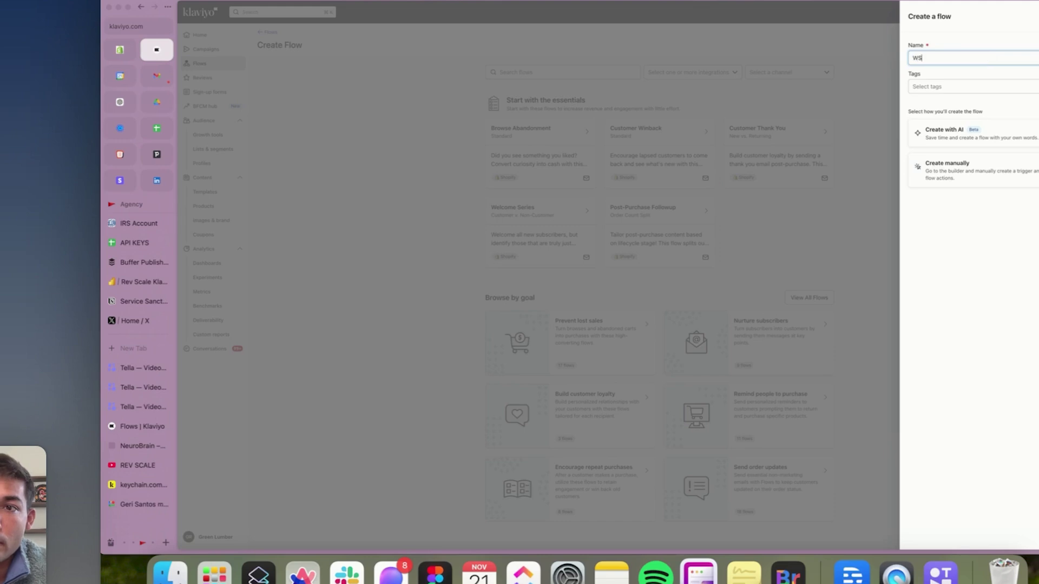
left_click(966, 164)
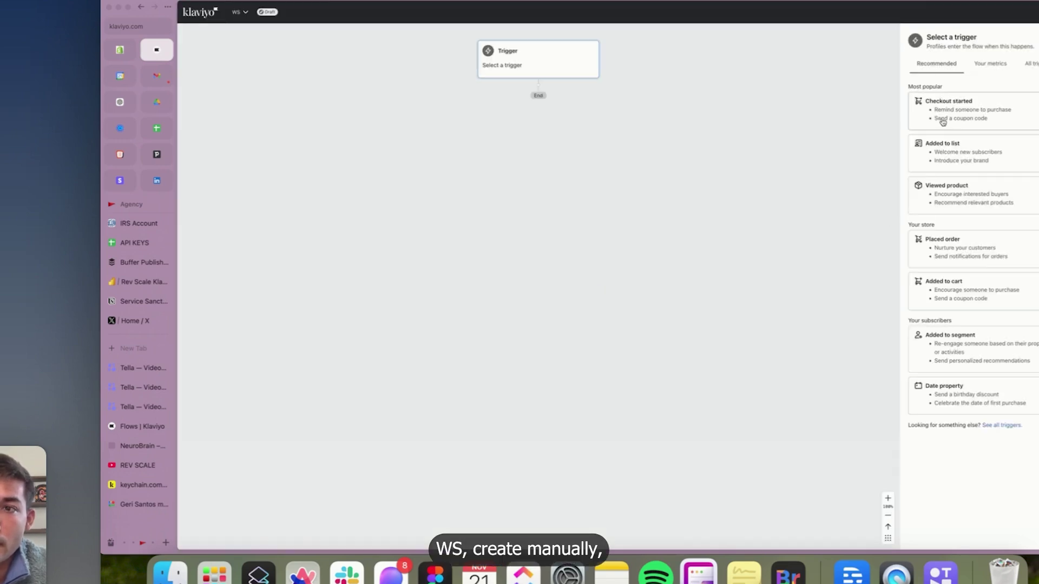
- Choose Added to segment as the flow's trigger, using the WS segment
left_click(1031, 63)
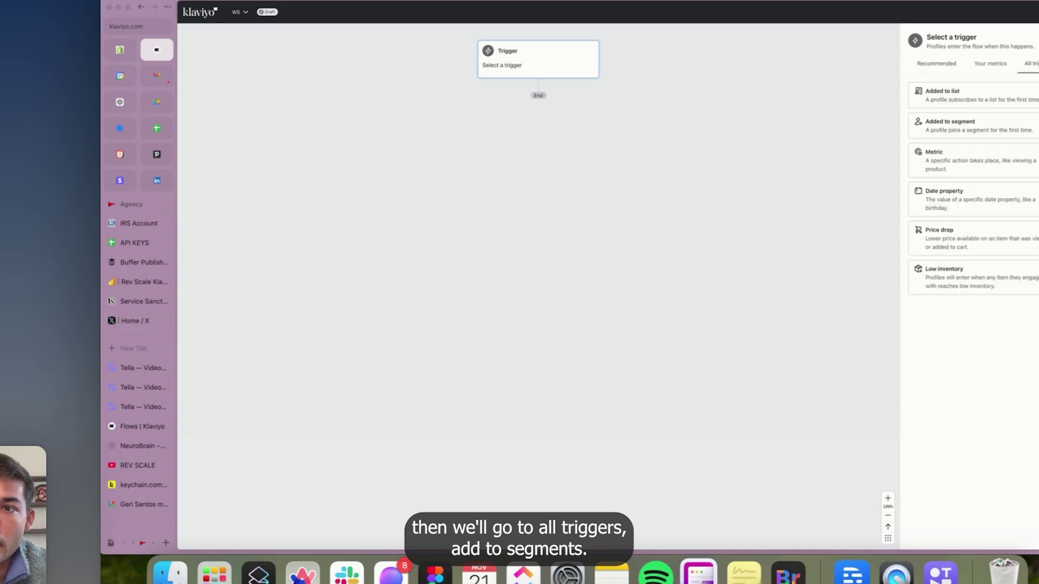
left_click(951, 133)
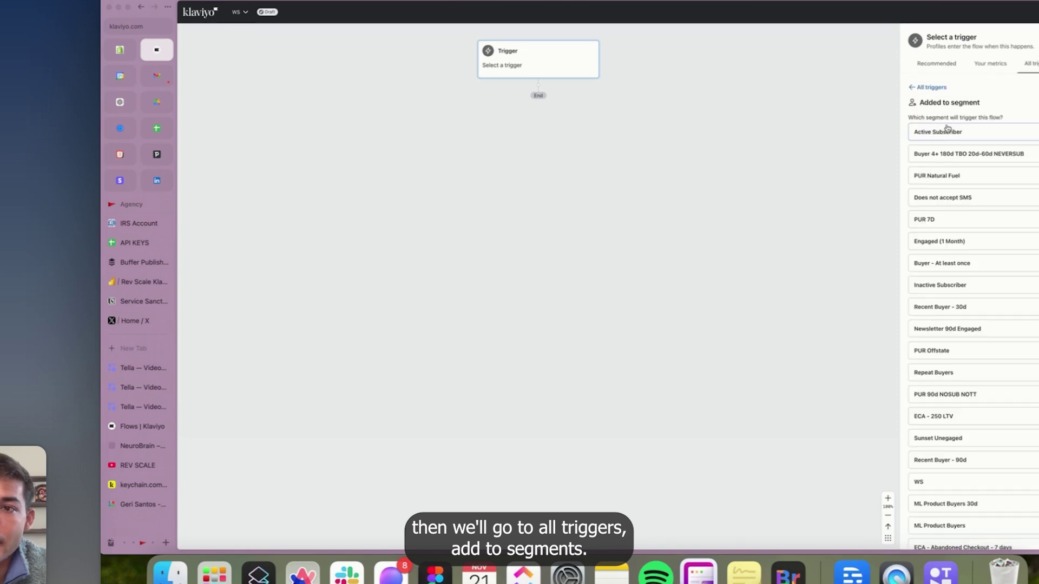
scroll(949, 151, "down", 8)
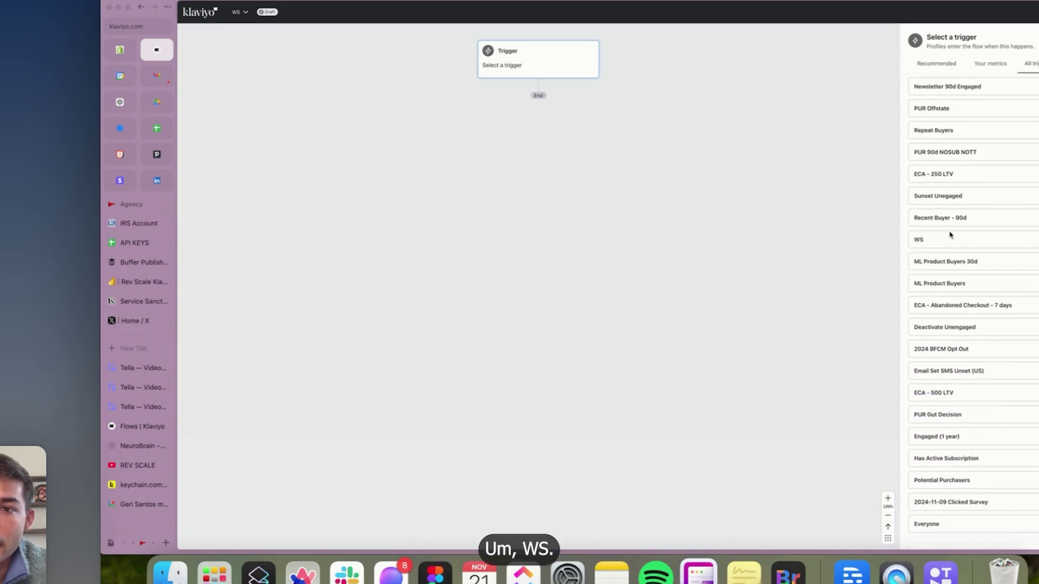
left_click(931, 242)
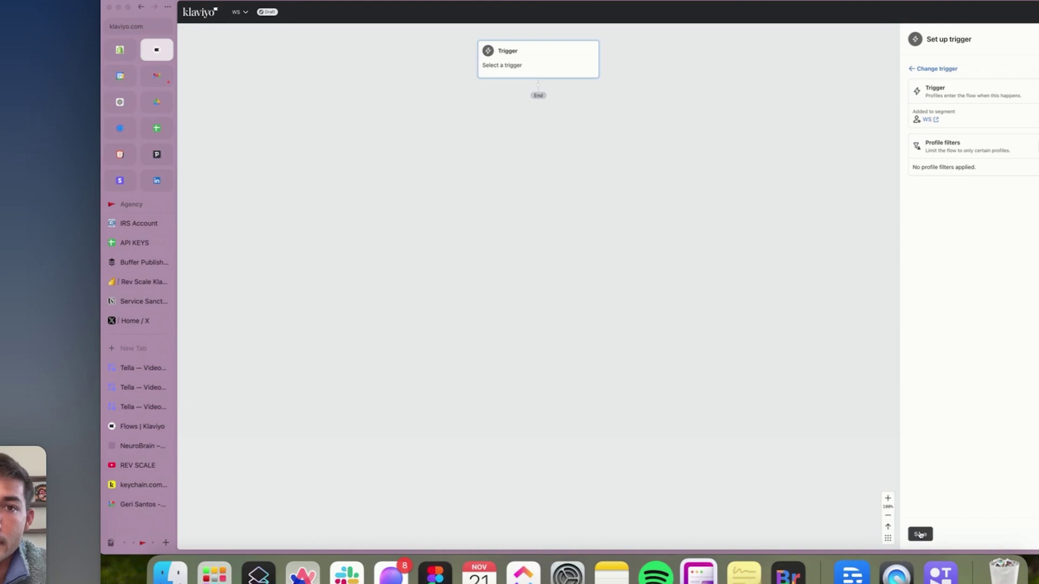
scroll(325, 230, "up", 5)
- Check the trigger's profile filters in the existing live Window Shoppers flow
left_click(141, 427)
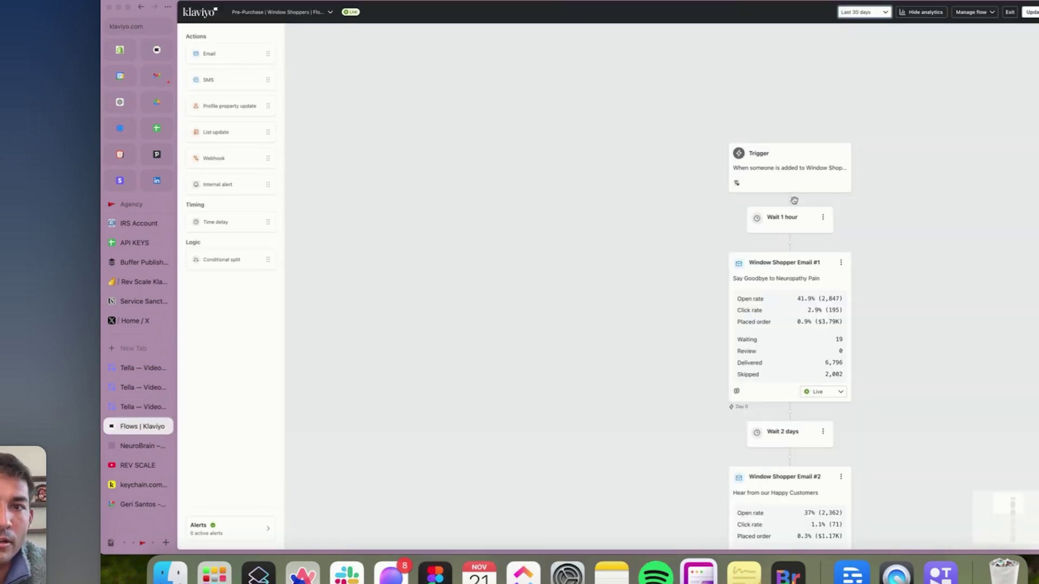
left_click(798, 172)
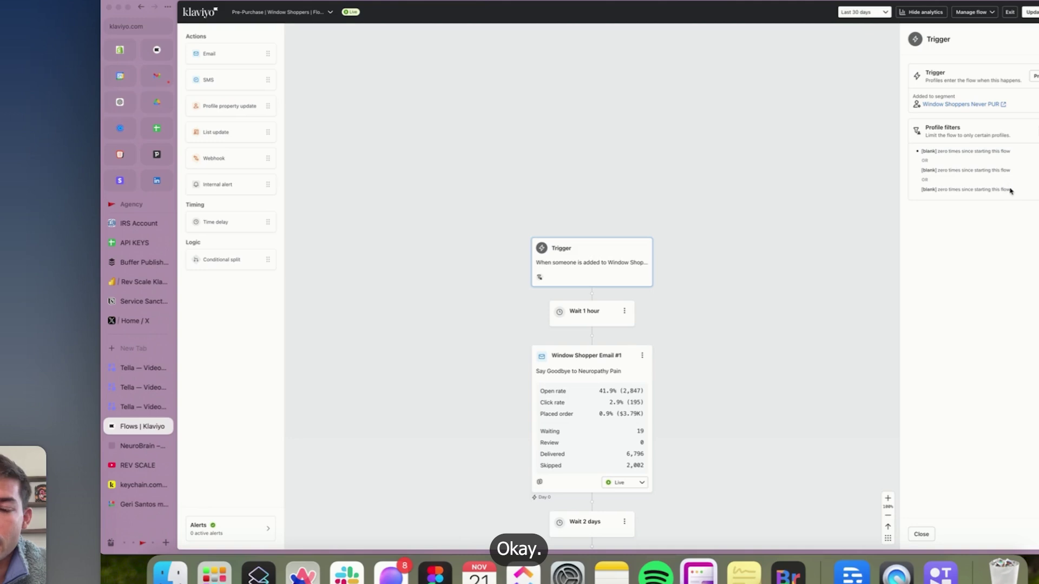
left_click_drag(1010, 190, 923, 163)
left_click(944, 198)
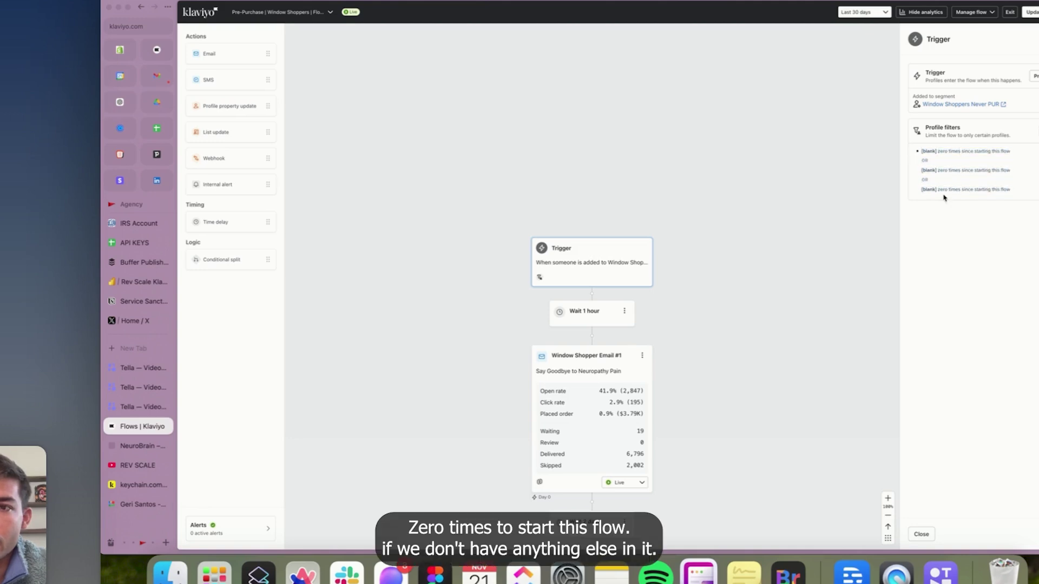
- Return to the WS draft flow and save its segment trigger
left_click(149, 56)
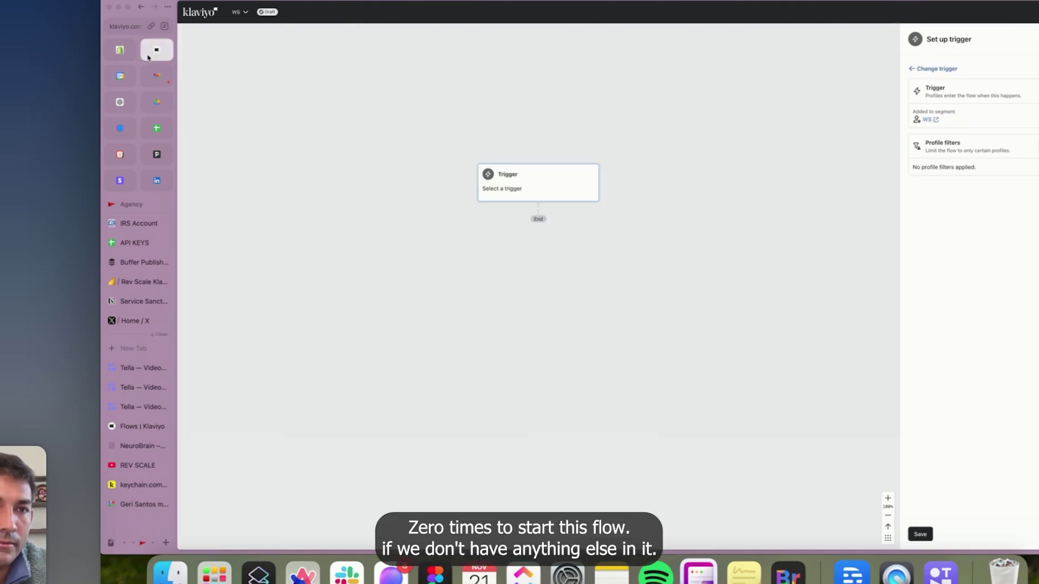
left_click(920, 534)
left_click(662, 323)
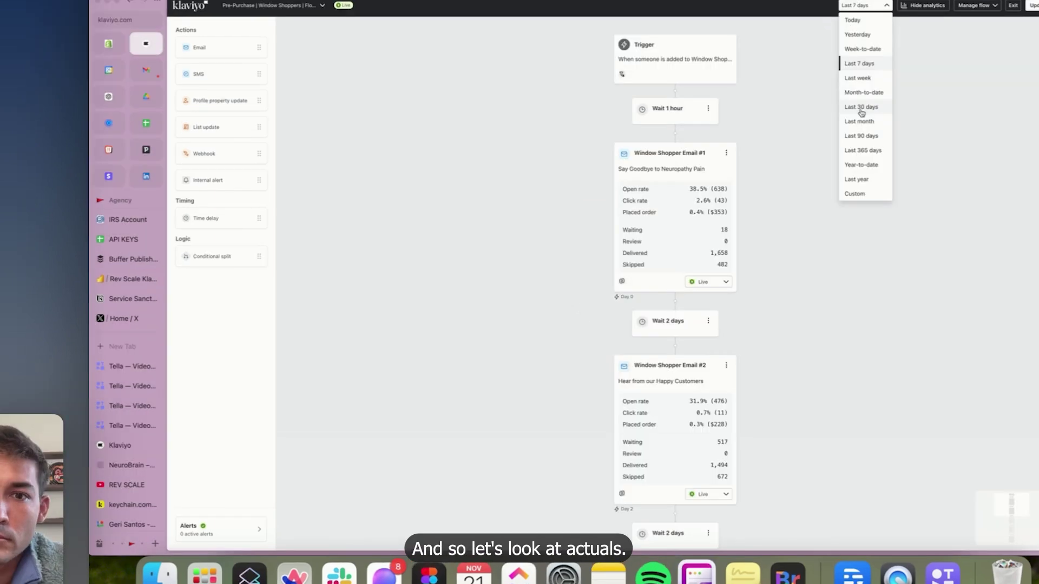
- Show the live Window Shoppers flow's analytics for the last 30 days and examine the performance and timing of its emails
left_click(860, 107)
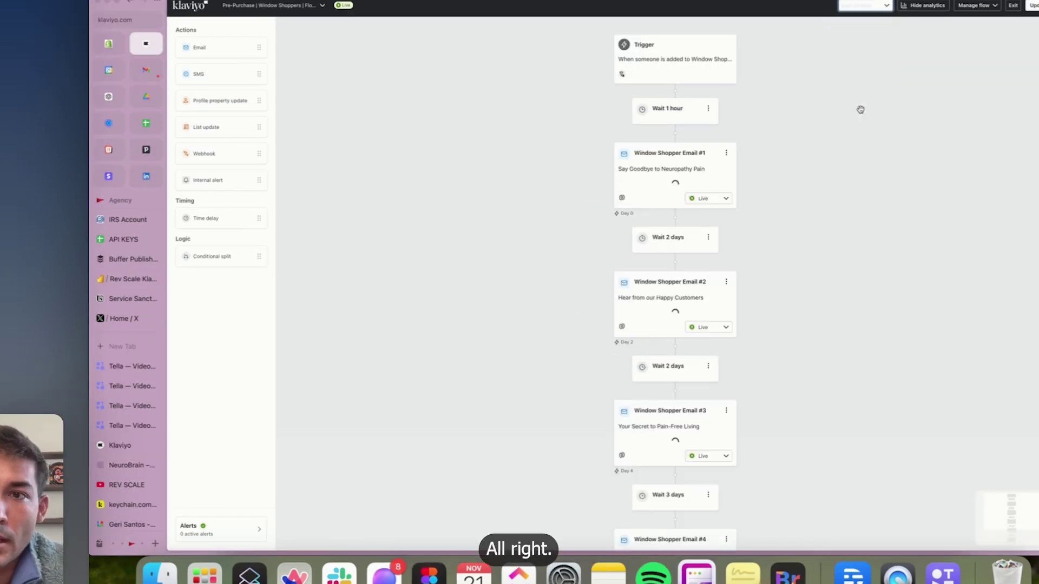
scroll(750, 262, "down", 7)
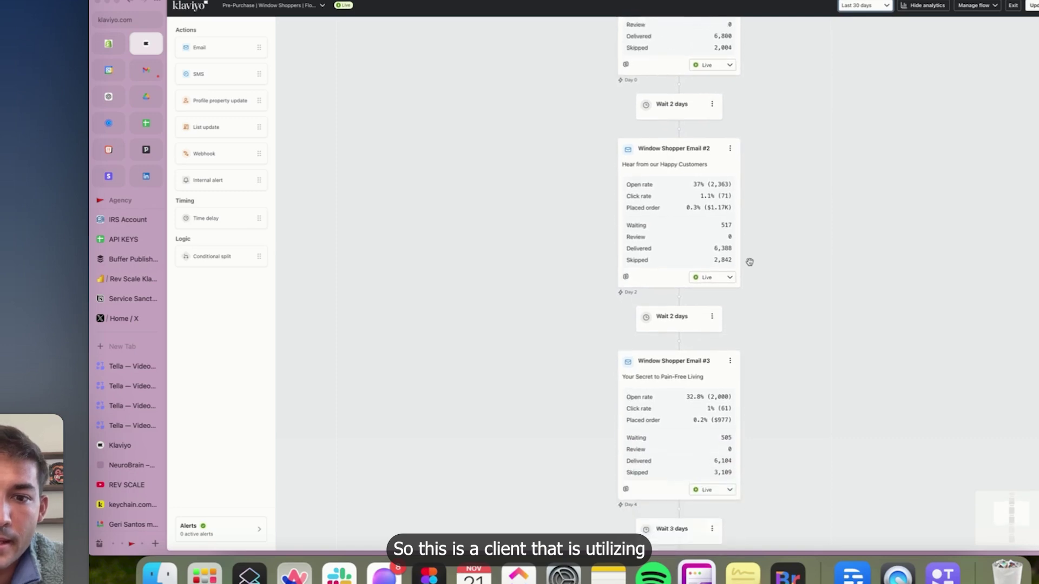
scroll(749, 262, "down", 4)
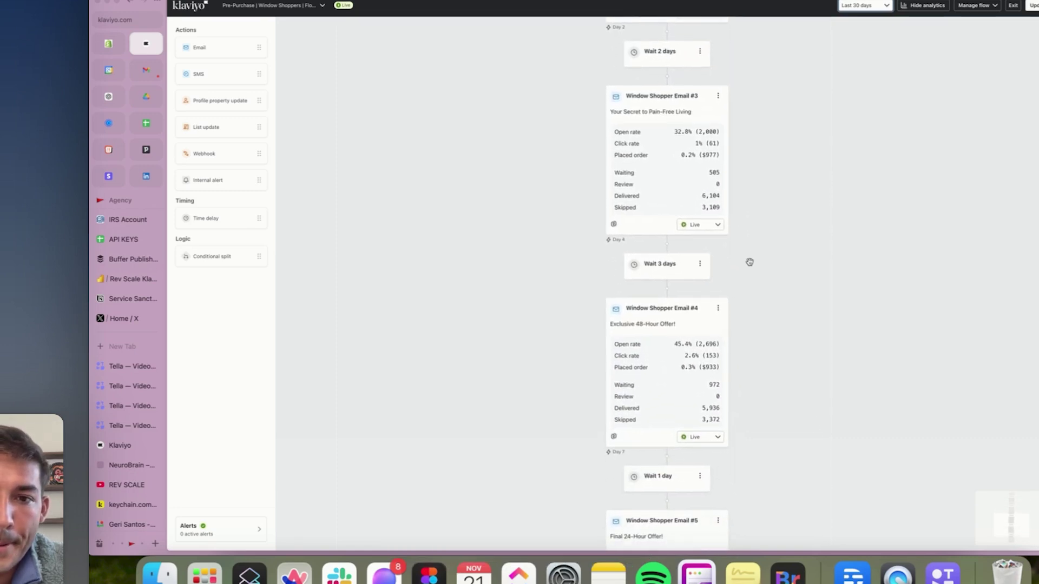
scroll(749, 262, "up", 12)
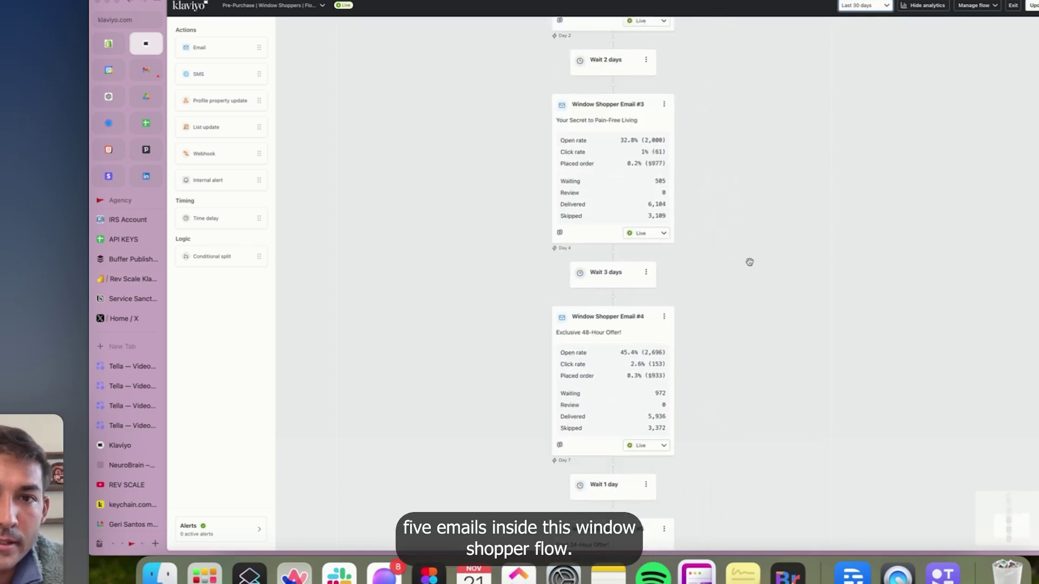
scroll(749, 262, "up", 2)
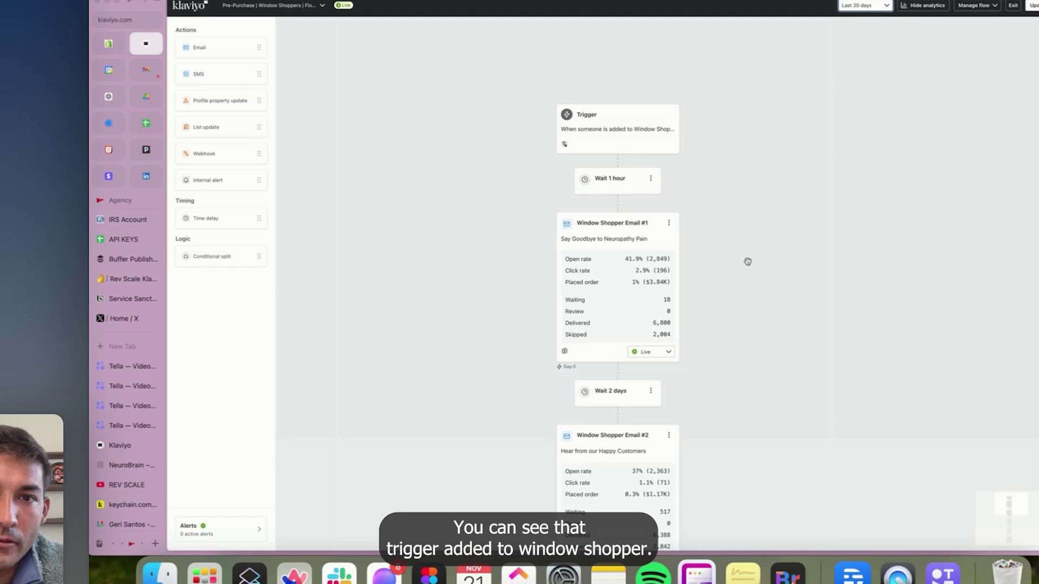
- Open the live Window Shoppers flow's trigger details and examine its segment and all profile filter conditions
left_click(648, 131)
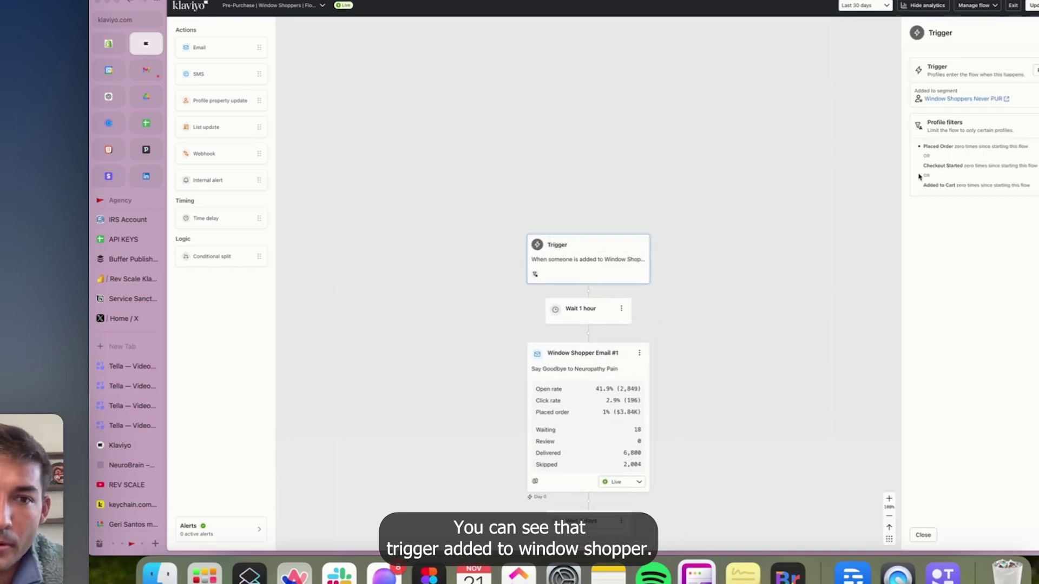
scroll(1001, 152, "up", 3)
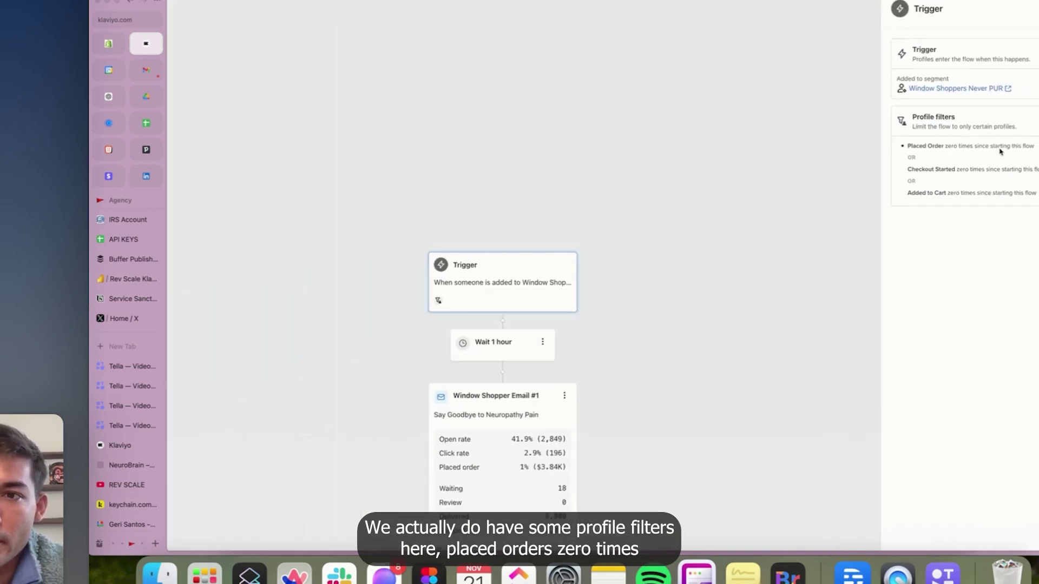
scroll(1000, 152, "down", 3)
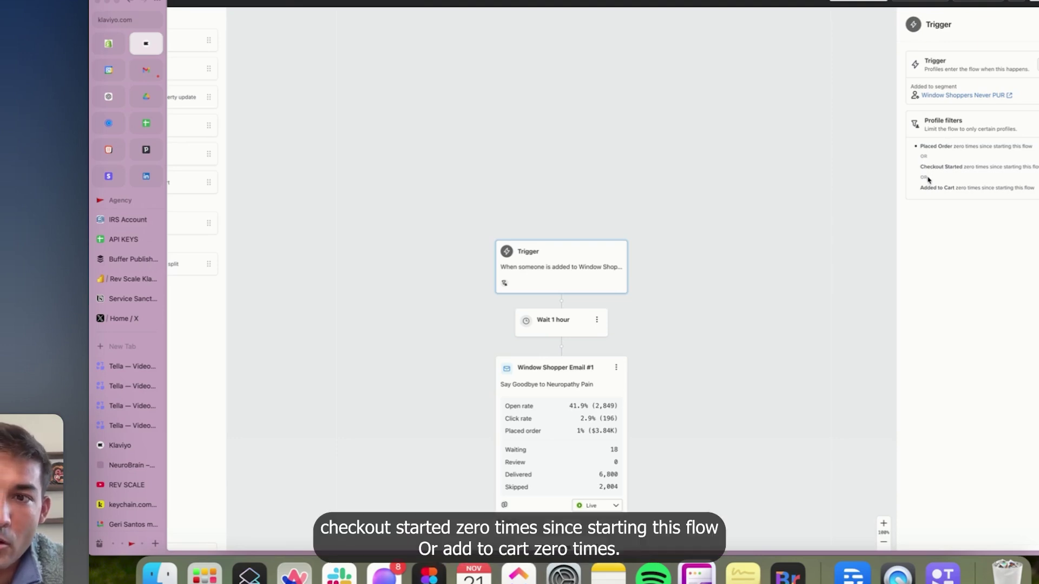
left_click_drag(1035, 188, 906, 145)
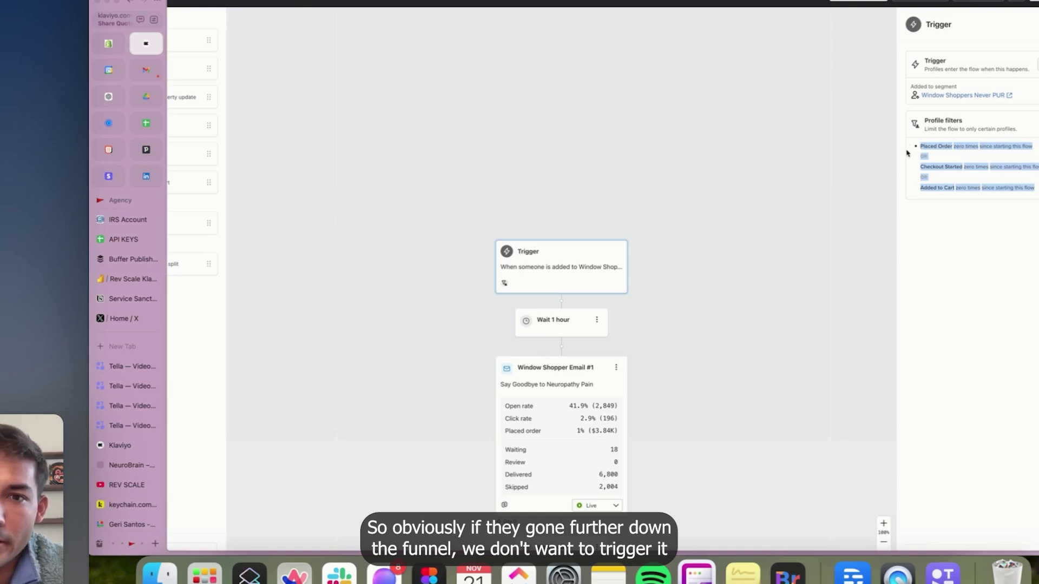
- Leave the trigger details and open the email details of Window Shopper Email #1
scroll(693, 235, "down", 3)
scroll(589, 212, "down", 1)
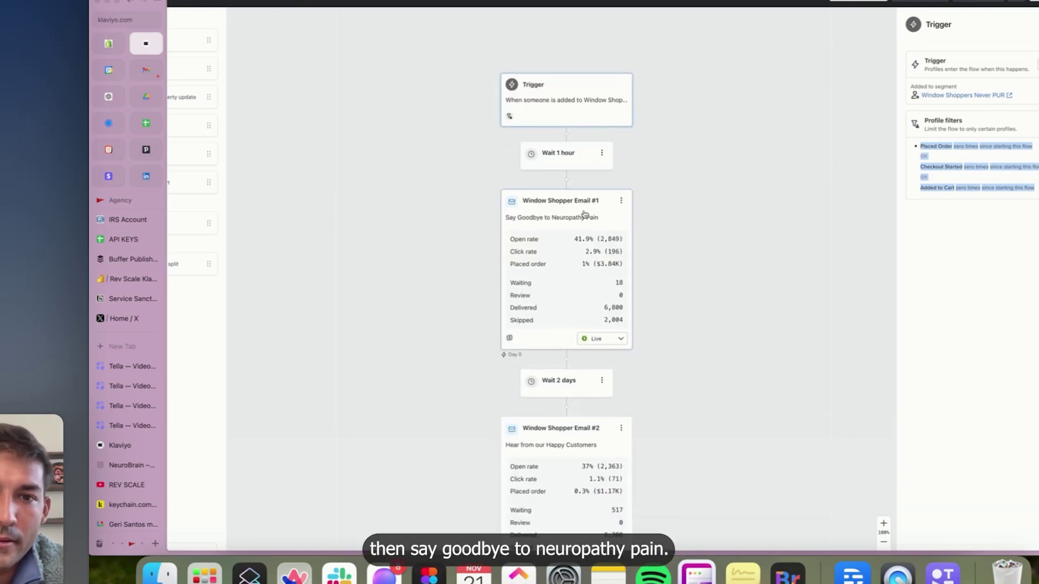
left_click(694, 229)
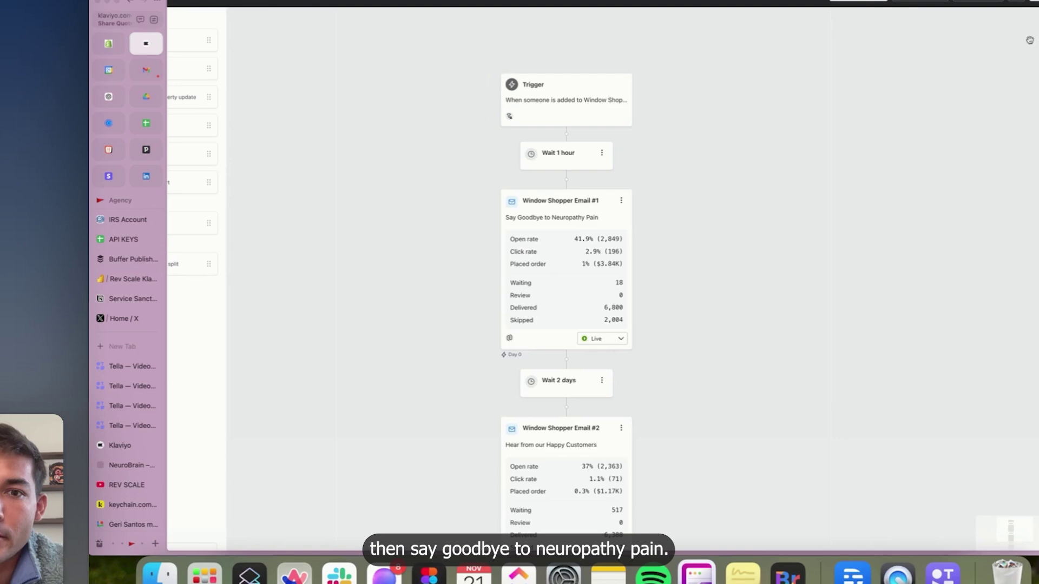
left_click(586, 224)
- Examine the placed order revenue of each email in the flow, from Window Shopper Email #1 through Email #5
scroll(586, 223, "down", 5)
scroll(586, 224, "right", 5)
scroll(976, 280, "down", 5)
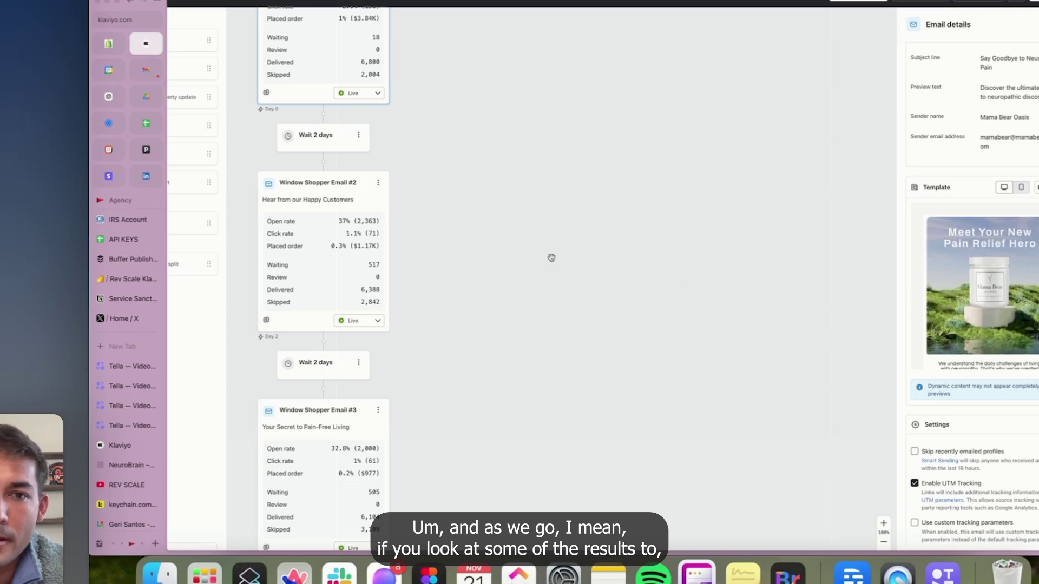
scroll(377, 254, "left", 3)
scroll(377, 253, "up", 5)
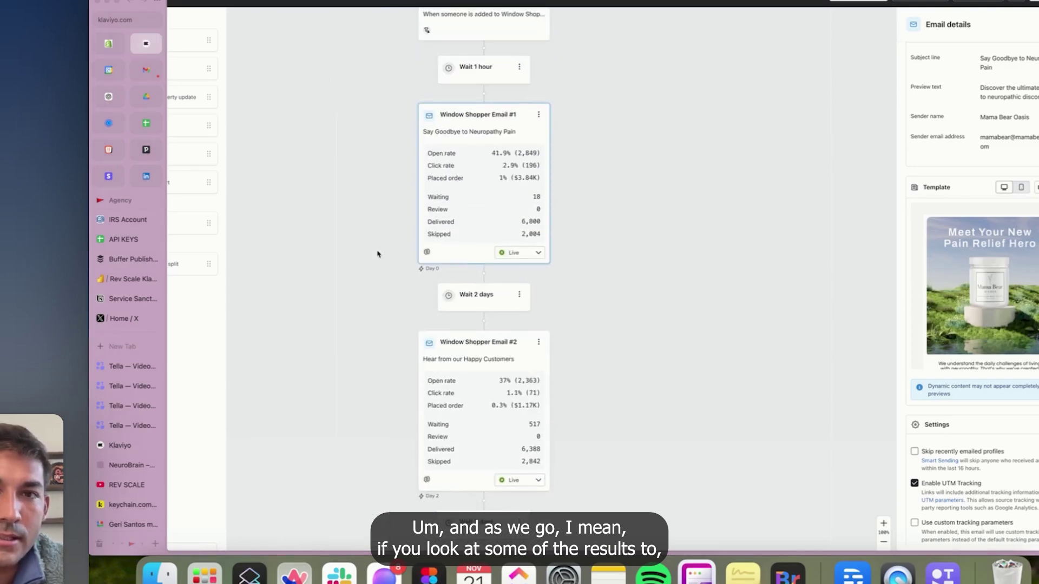
scroll(541, 194, "up", 1)
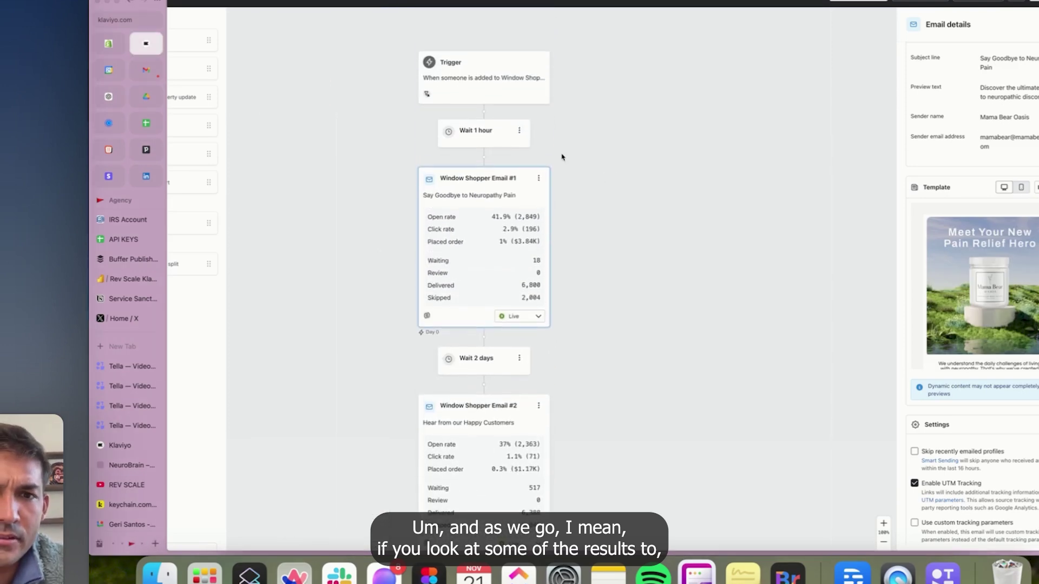
scroll(530, 250, "down", 10)
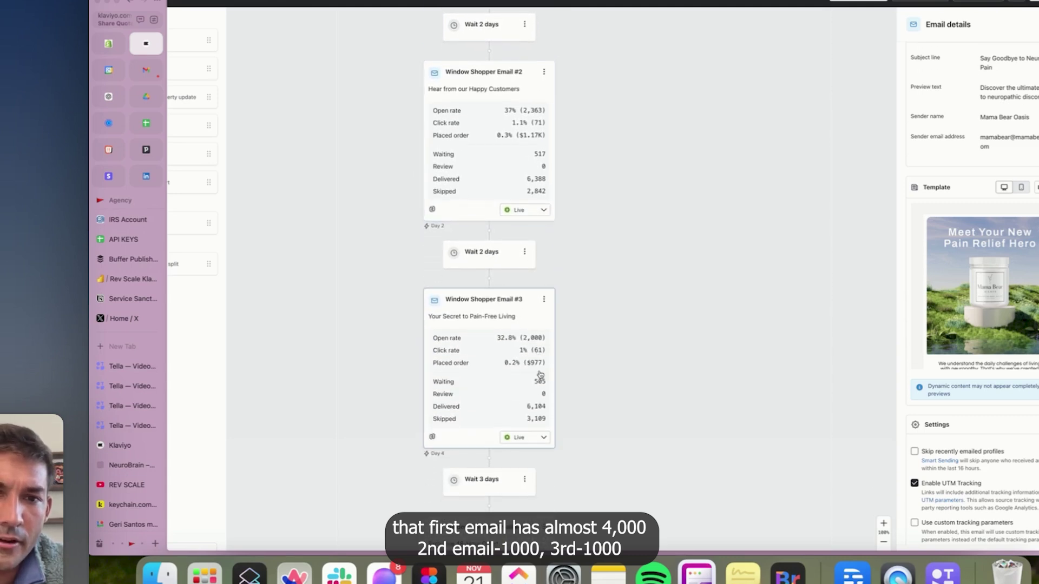
scroll(537, 352, "down", 4)
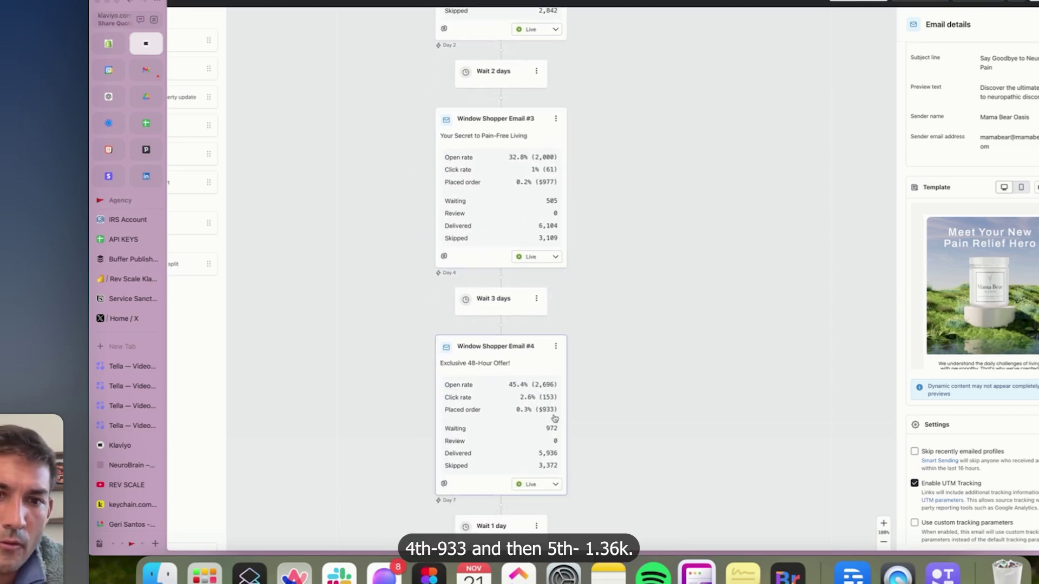
scroll(552, 418, "down", 4)
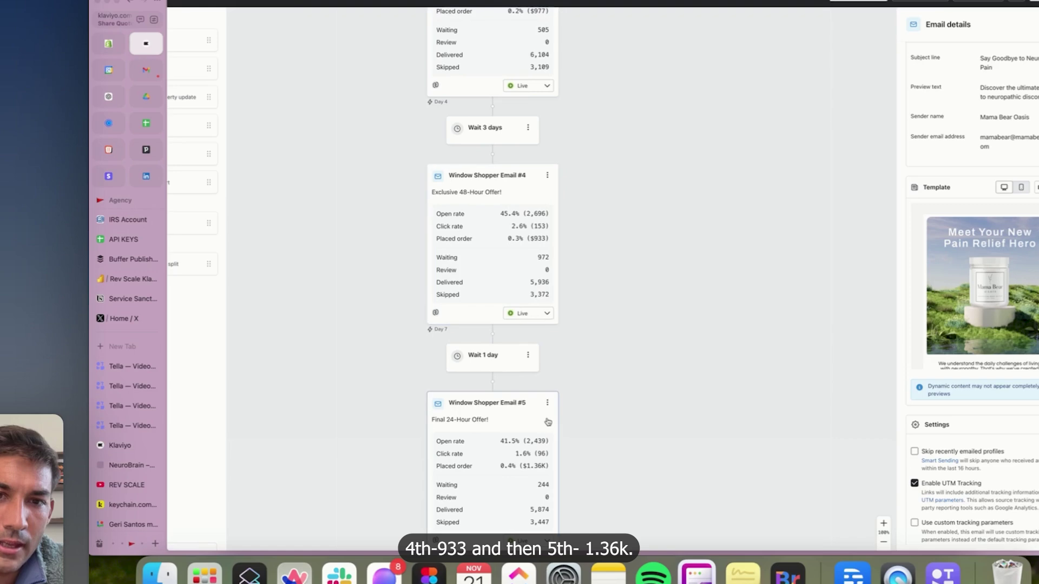
scroll(548, 426, "down", 1)
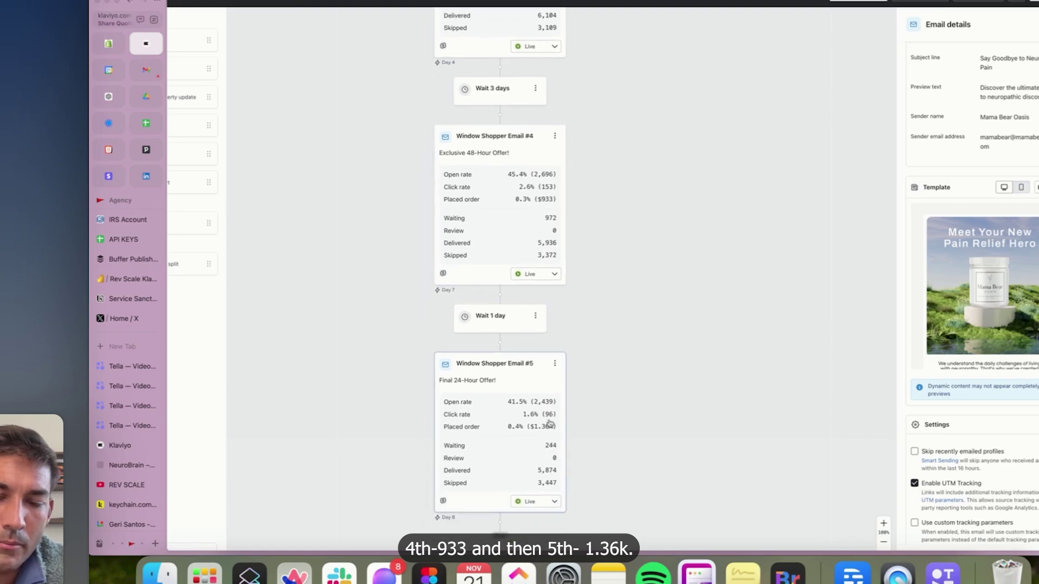
scroll(550, 423, "up", 20)
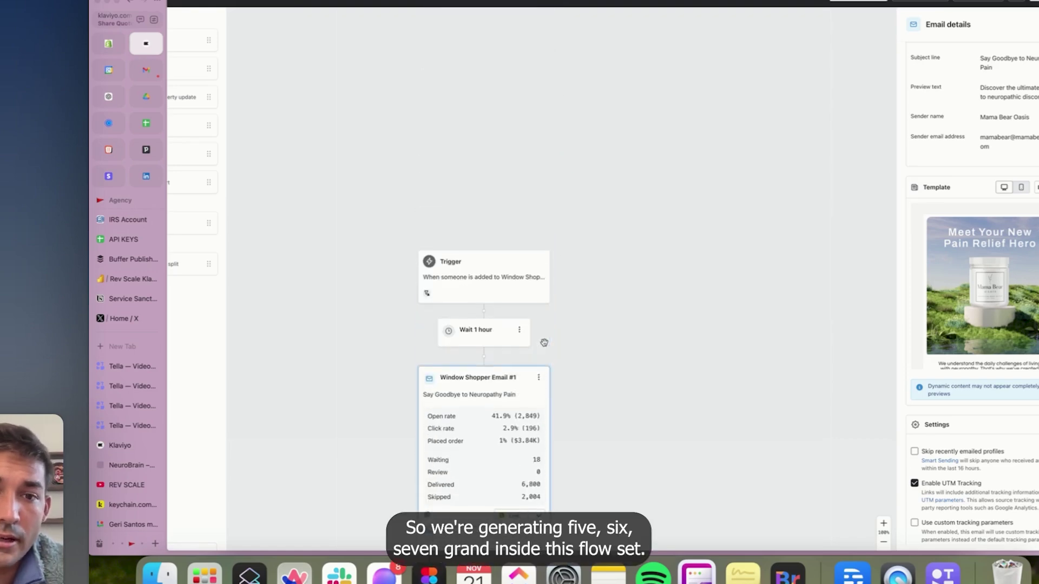
- Compare the open rates and click rates of the flow's emails from the first to the last
scroll(543, 342, "down", 2)
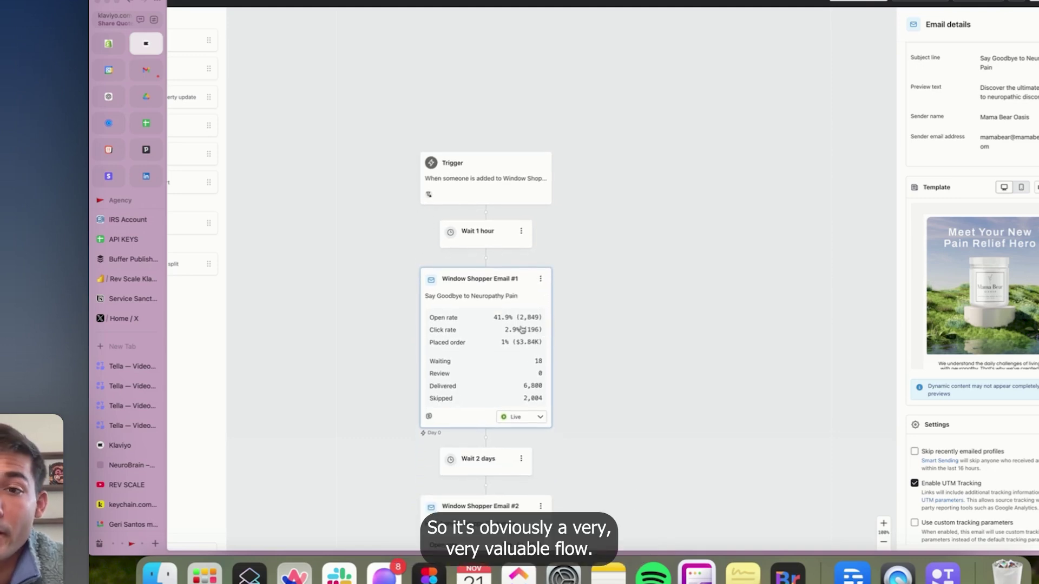
scroll(474, 332, "down", 1)
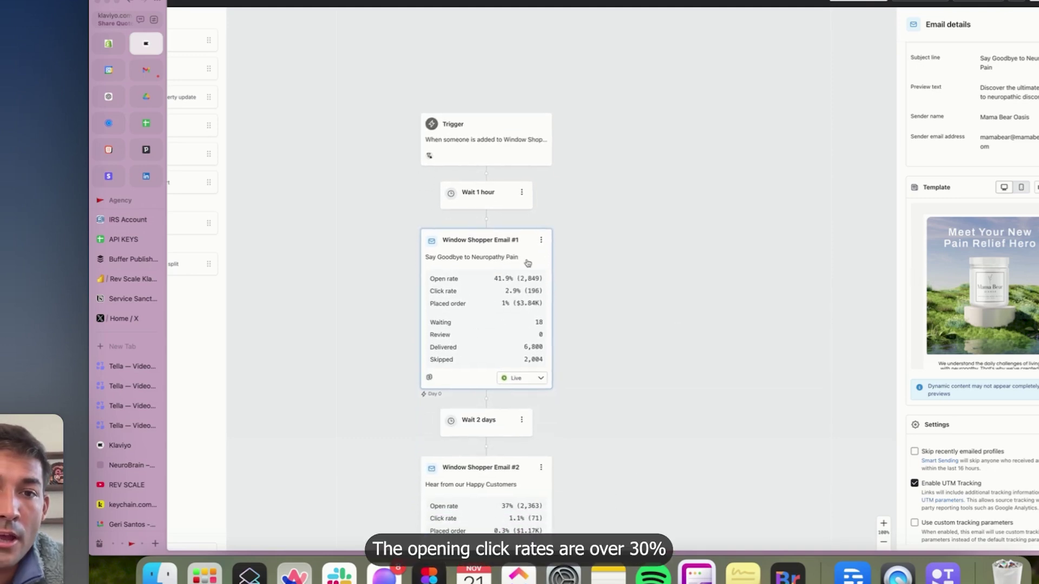
scroll(527, 263, "down", 7)
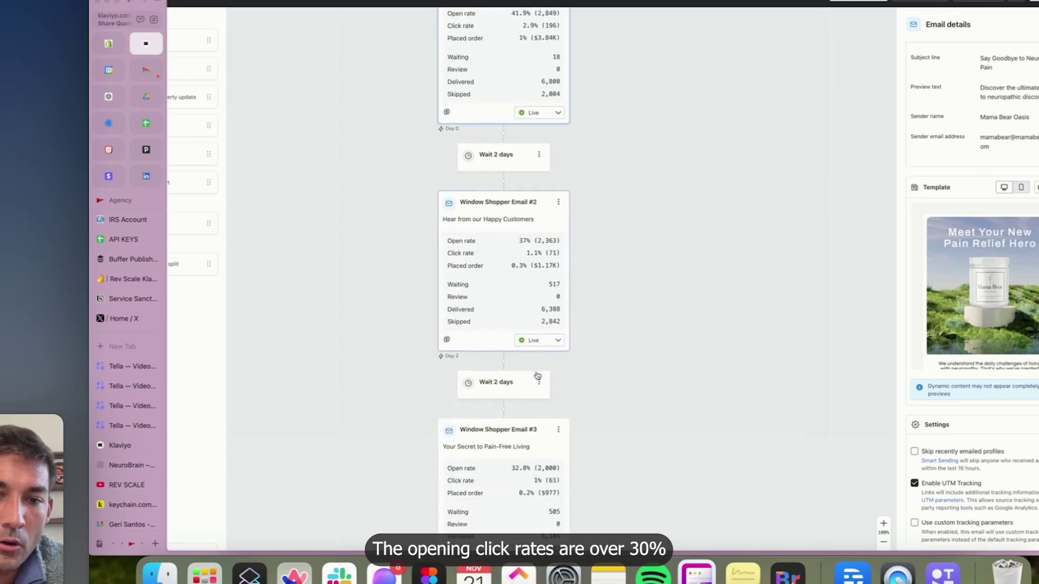
scroll(538, 376, "down", 9)
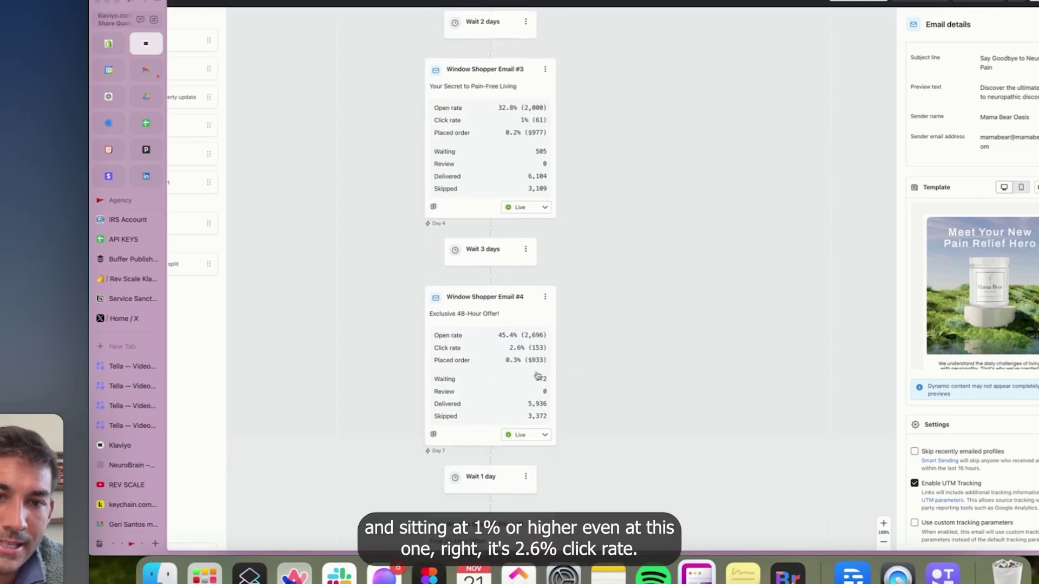
scroll(537, 375, "down", 6)
scroll(523, 265, "up", 4)
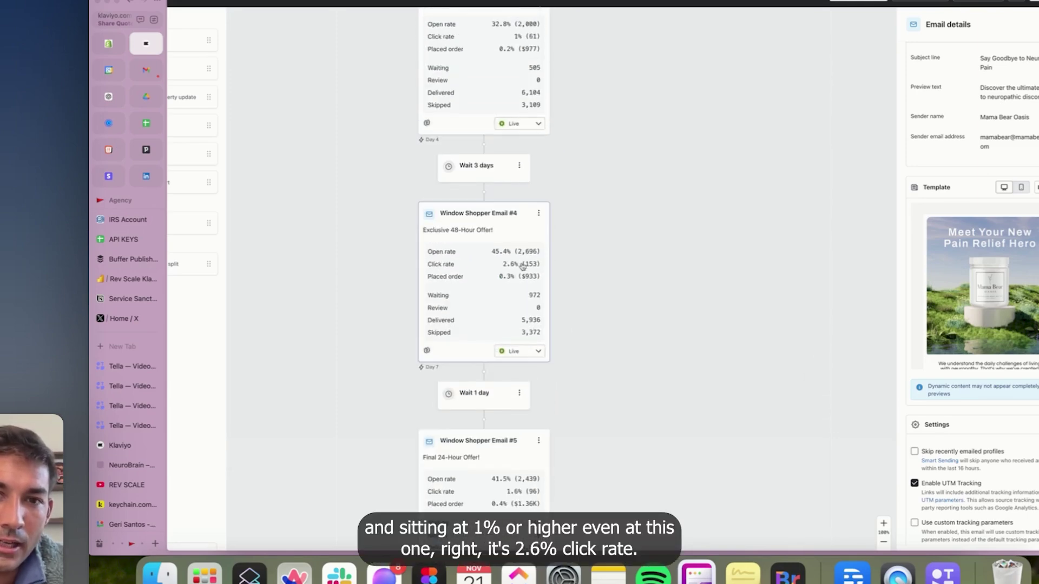
- Open the details of Window Shopper Email #4 and of Email #1, and check their click and placed order rates
left_click(523, 265)
scroll(580, 204, "up", 10)
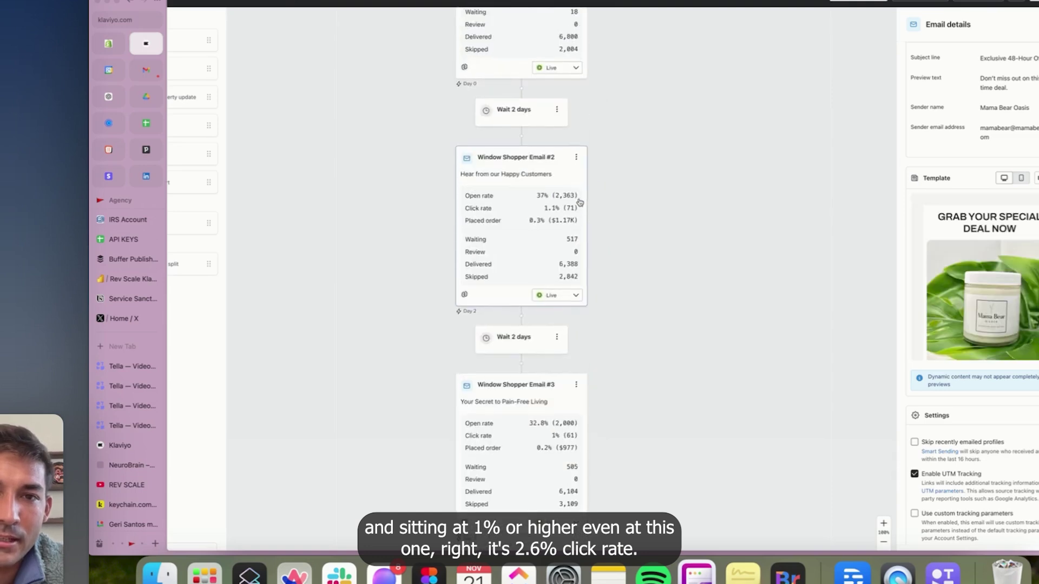
scroll(578, 202, "up", 7)
left_click(577, 202)
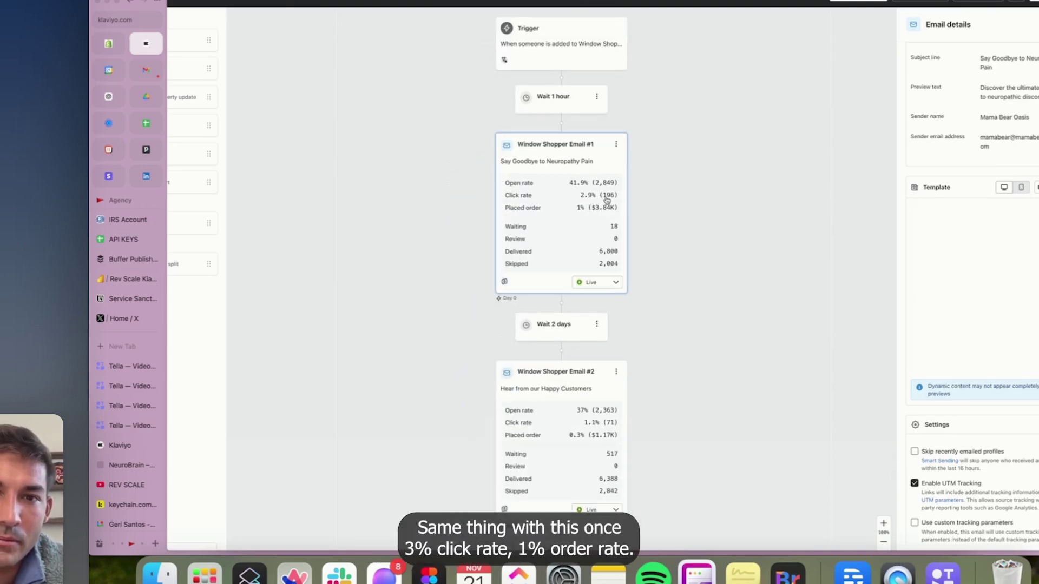
scroll(610, 204, "right", 2)
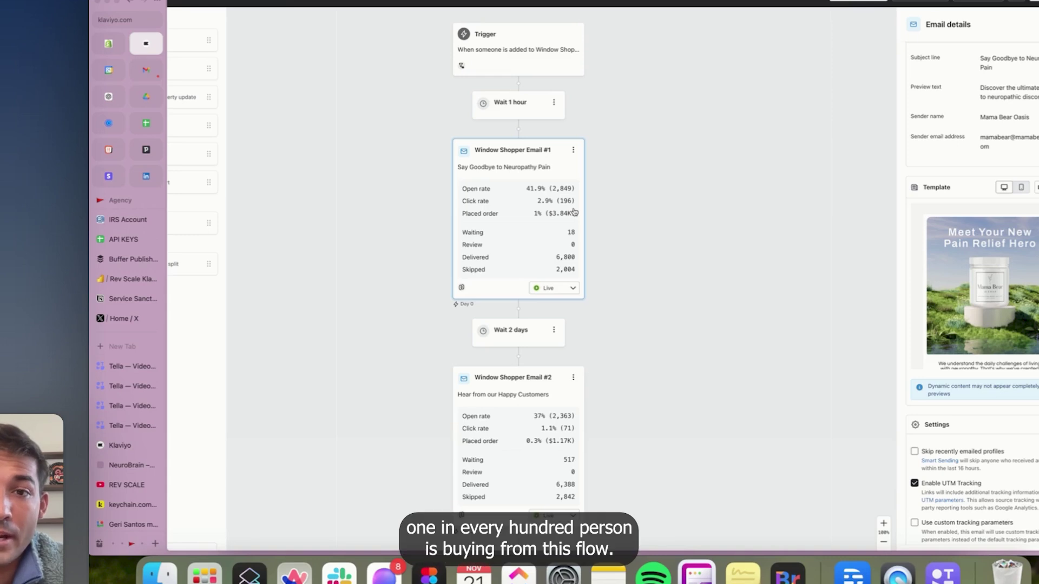
- Preview the full template of Window Shopper Email #1, review its content down to the benefit icons, and close the preview
left_click(1016, 252)
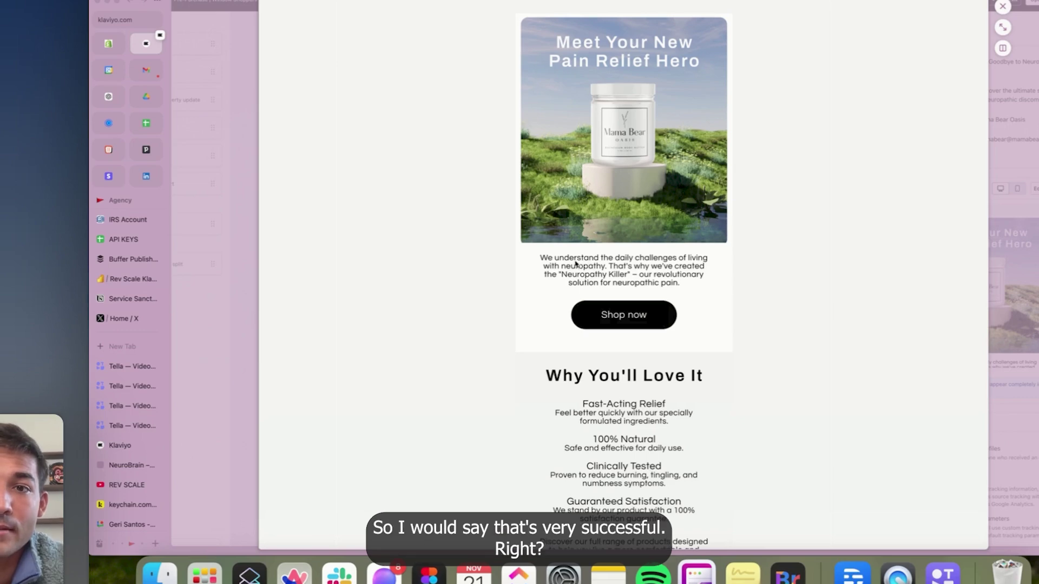
scroll(576, 264, "down", 3)
scroll(576, 265, "up", 3)
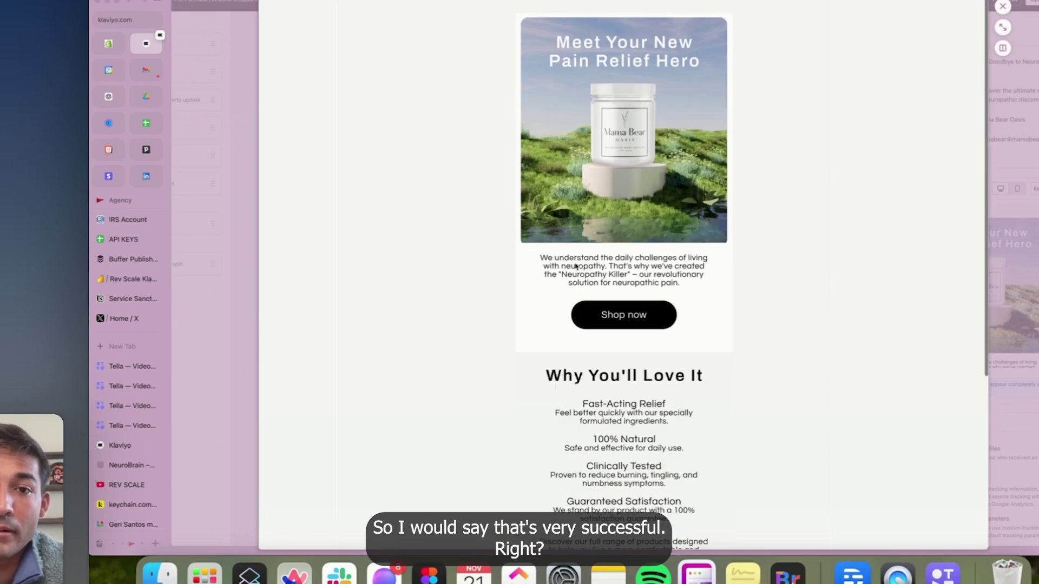
scroll(578, 279, "down", 5)
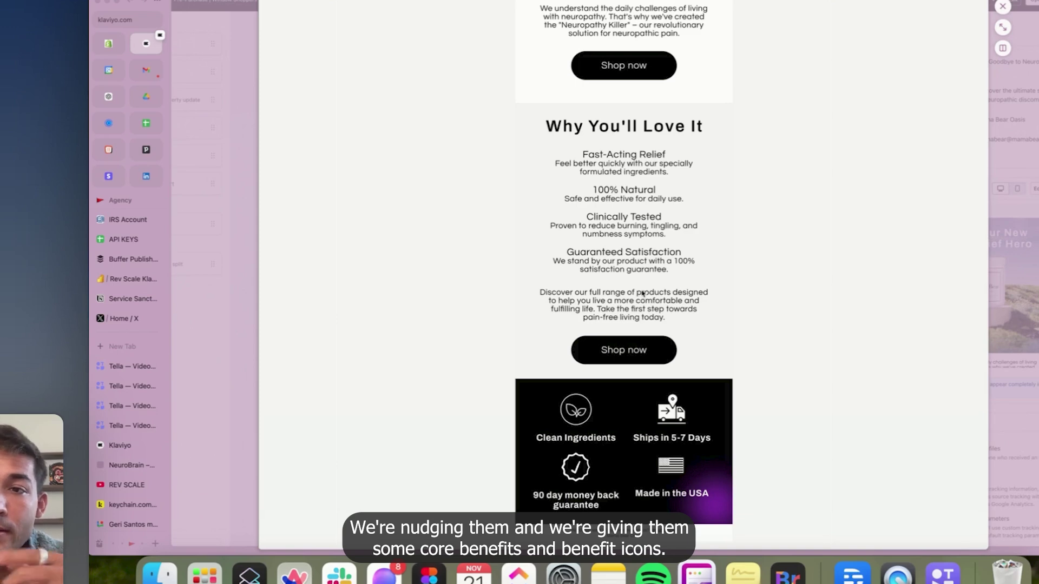
left_click(235, 189)
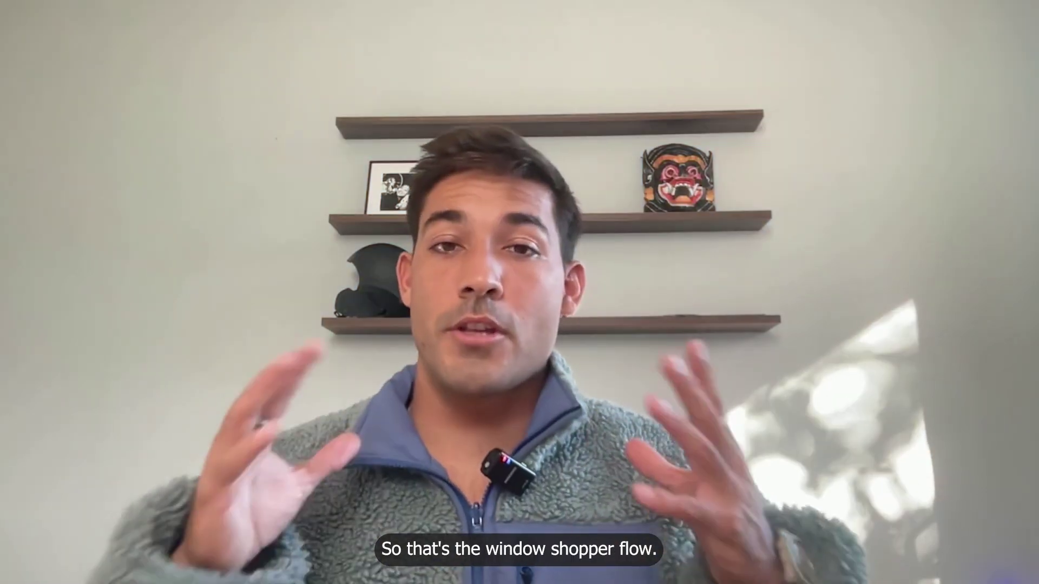